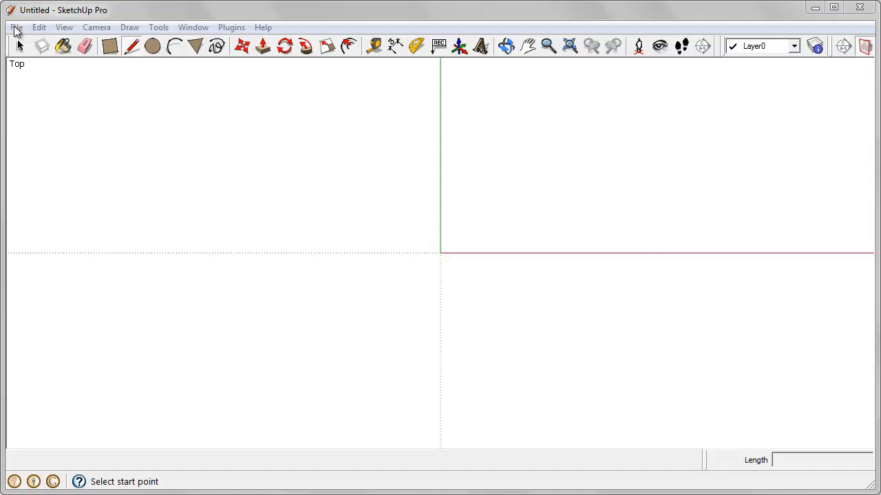
# Step: Open the Add Location map window and resize it to fit the screen
pyautogui.click(16, 28)
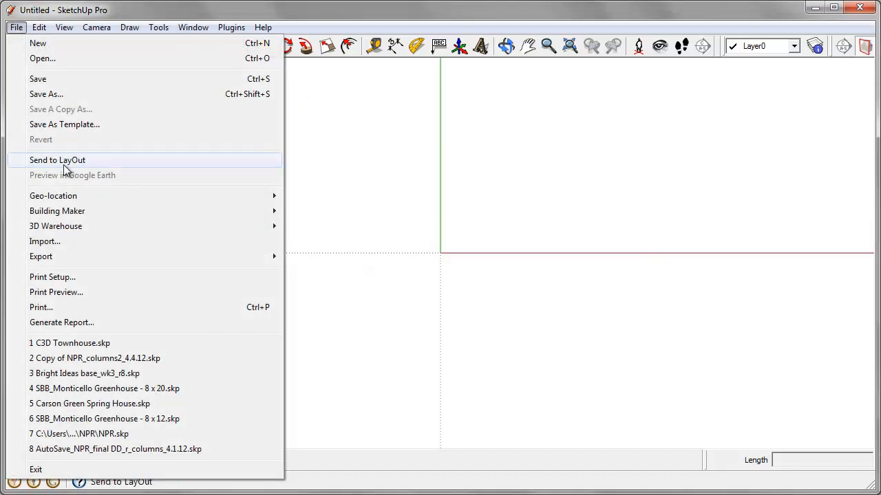
pyautogui.moveTo(76, 198)
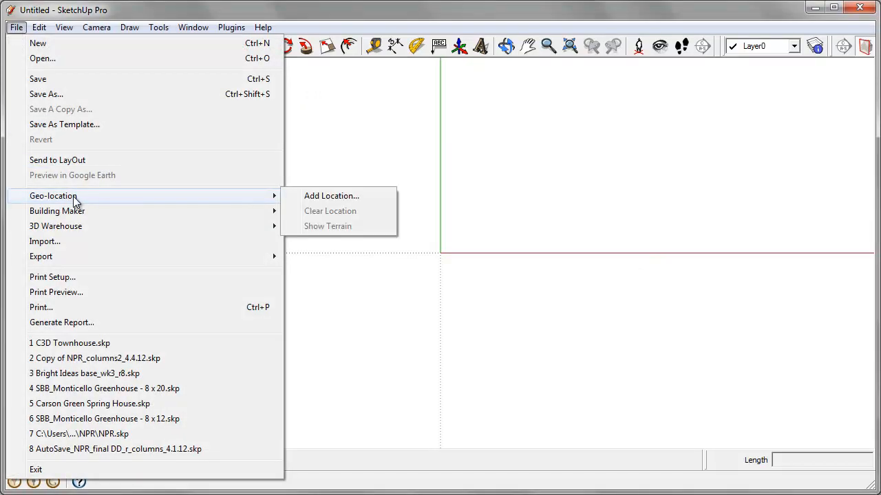
pyautogui.click(365, 196)
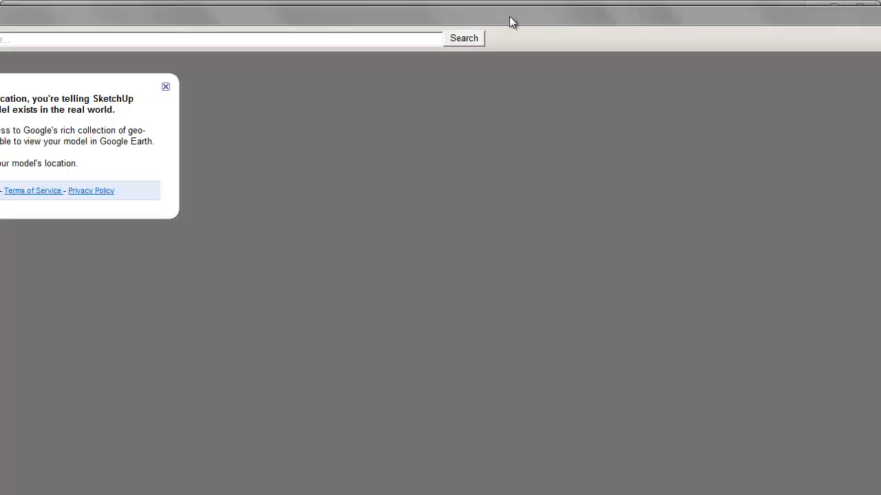
pyautogui.rightClick(510, 22)
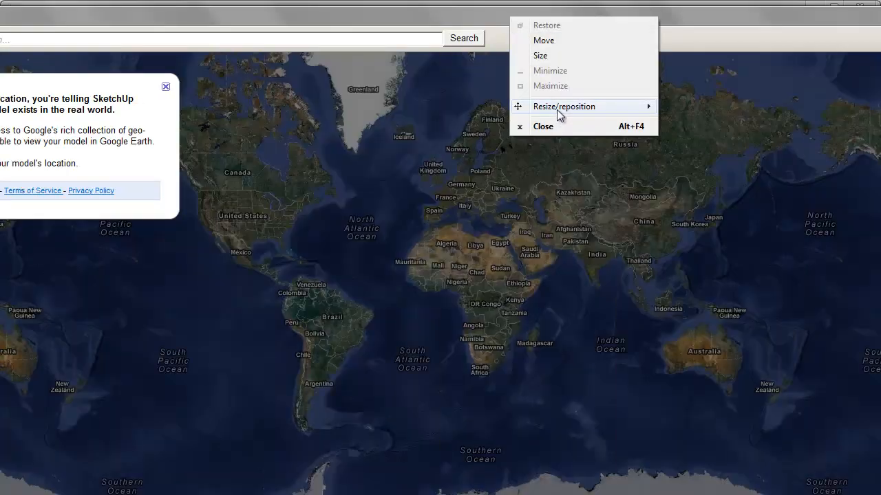
pyautogui.moveTo(559, 107)
pyautogui.click(697, 121)
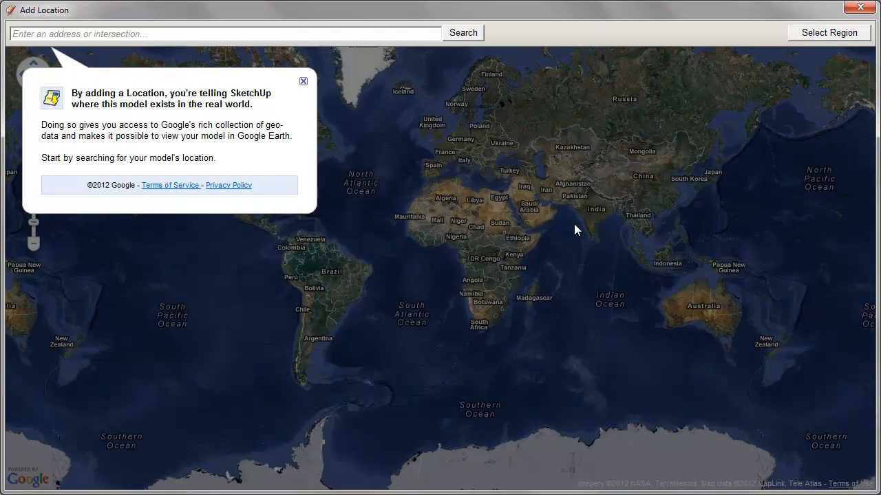
# Step: Search the location map for "breckenridge, co"
pyautogui.click(268, 33)
pyautogui.write('brecke')
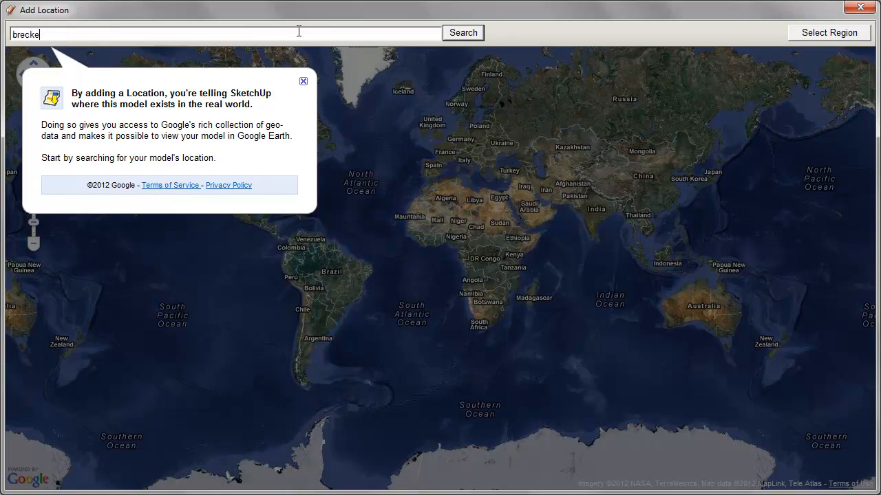
pyautogui.write('nridge, co')
pyautogui.press('Return')
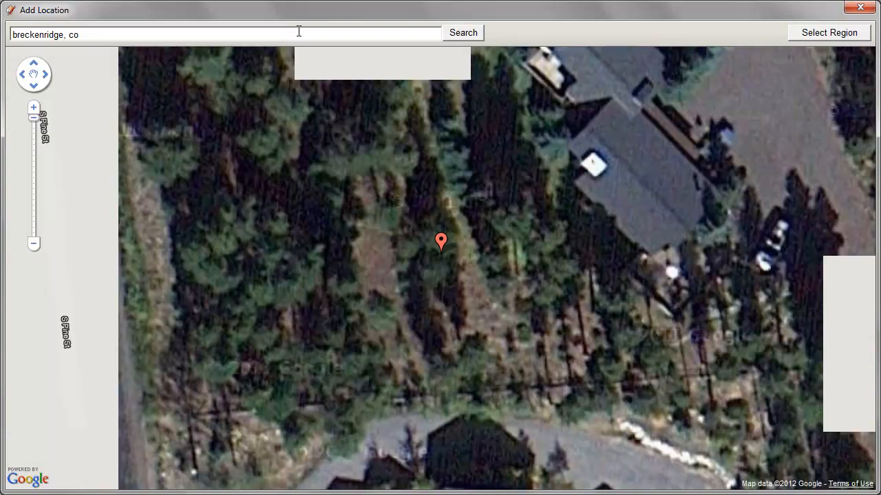
# Step: Frame the map around the large brown-roofed house east of S Pine St, with its driveway and surrounding woods
pyautogui.click(34, 245)
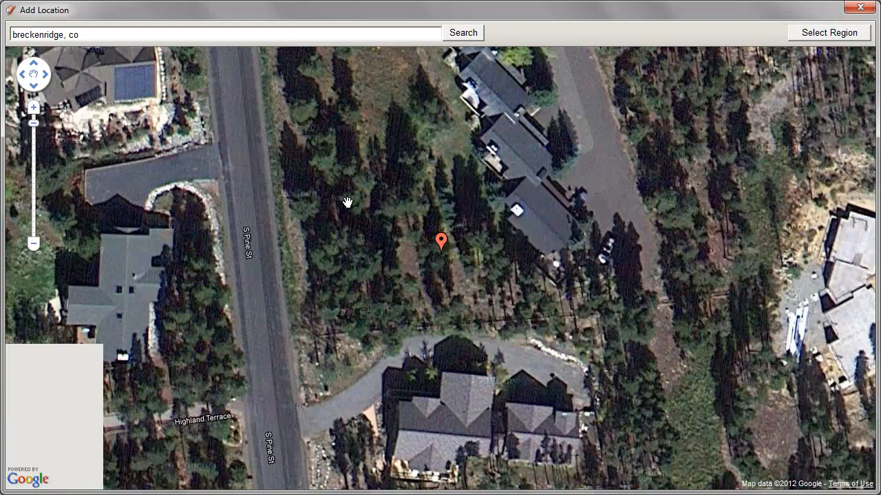
pyautogui.moveTo(348, 295); pyautogui.dragTo(361, 294)
pyautogui.scroll(-1, 360, 291)
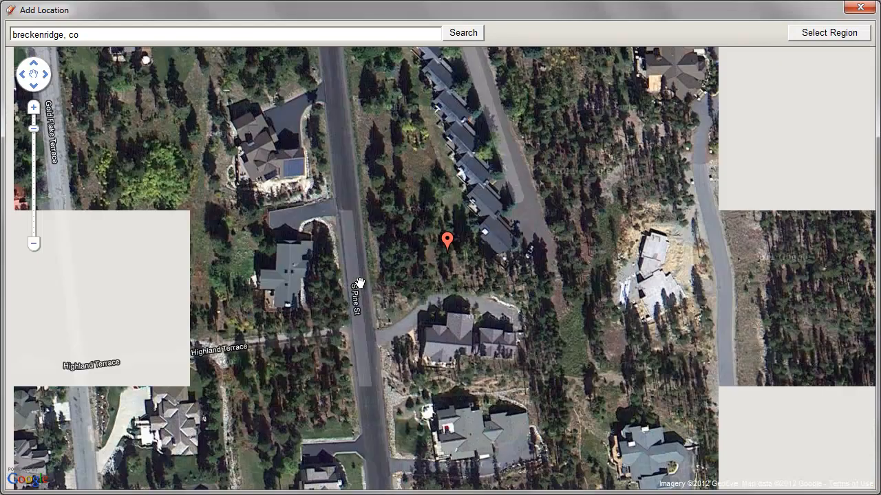
pyautogui.moveTo(359, 340); pyautogui.dragTo(413, 361)
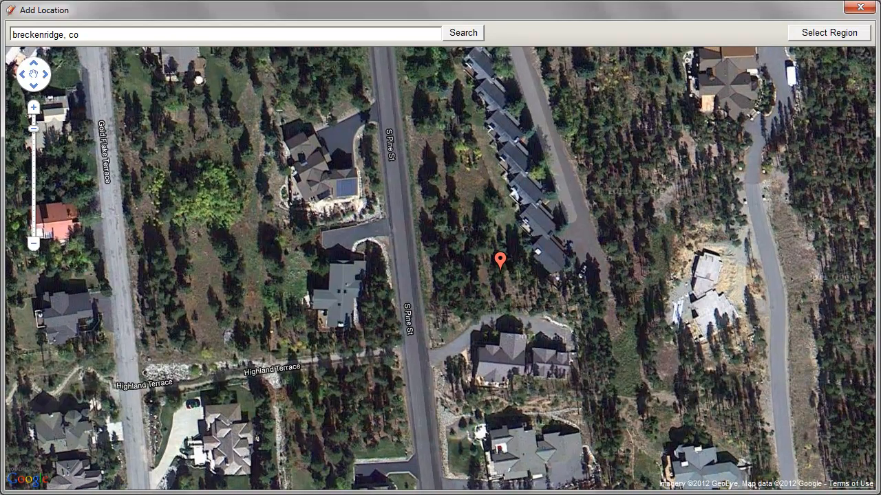
pyautogui.moveTo(648, 292); pyautogui.dragTo(426, 397)
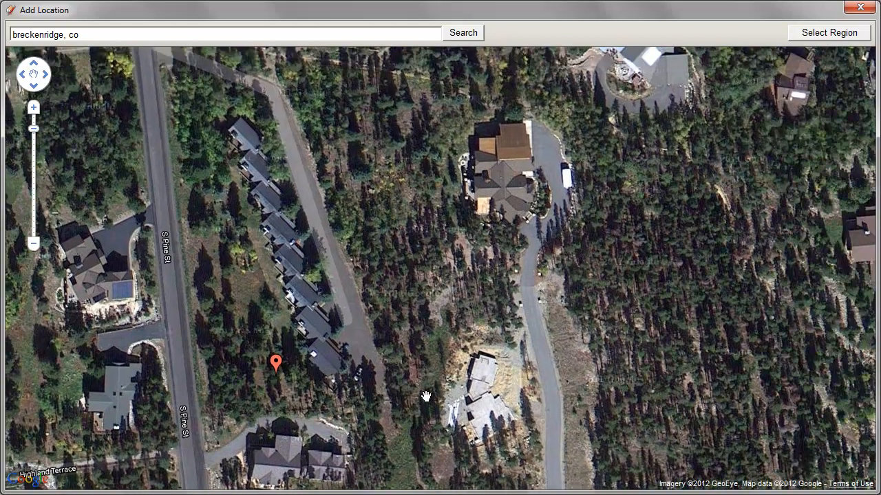
pyautogui.moveTo(468, 288); pyautogui.dragTo(416, 363)
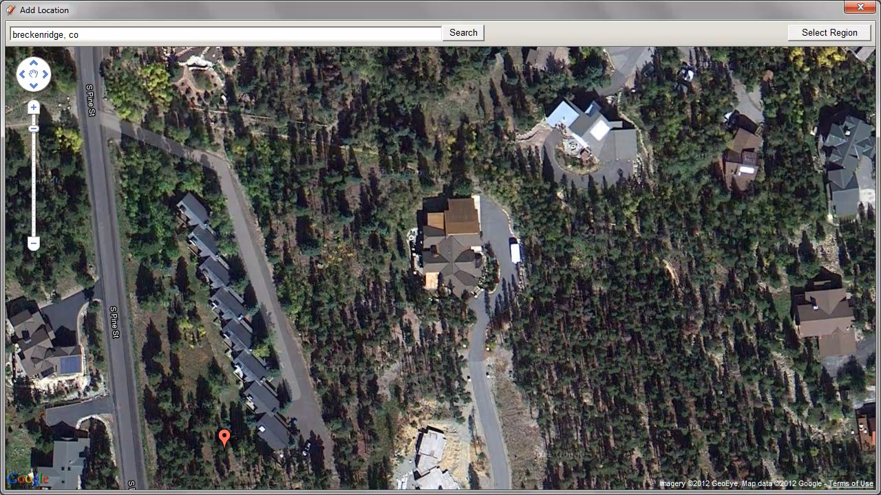
pyautogui.moveTo(545, 212); pyautogui.dragTo(554, 240)
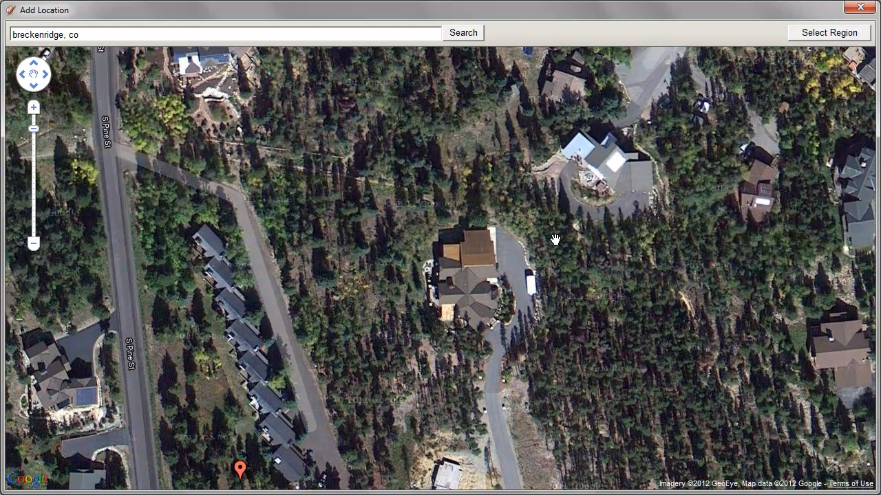
pyautogui.moveTo(556, 282); pyautogui.dragTo(558, 271)
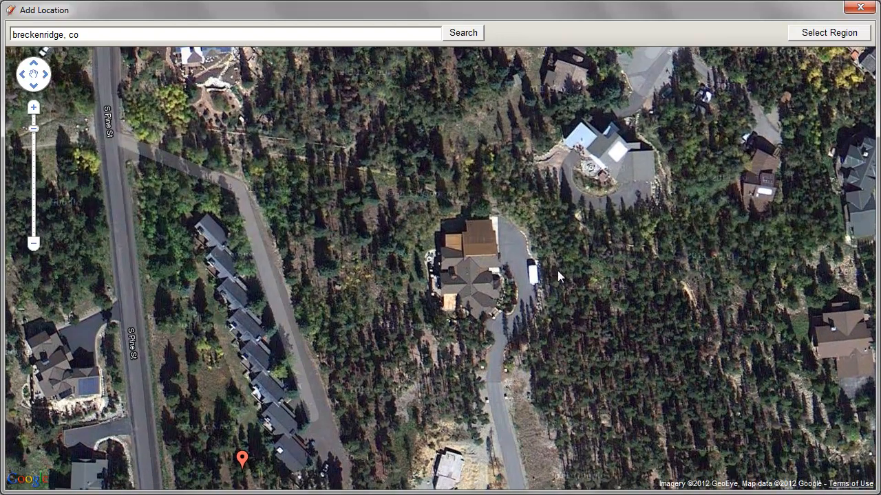
# Step: Select a capture region, extend it to nearly the full map view, and grab it into the model
pyautogui.click(835, 34)
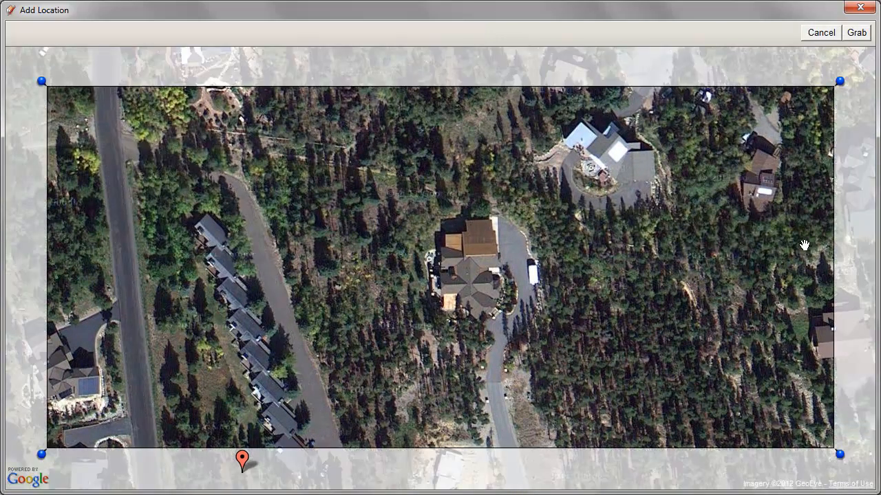
pyautogui.moveTo(42, 81); pyautogui.dragTo(25, 52)
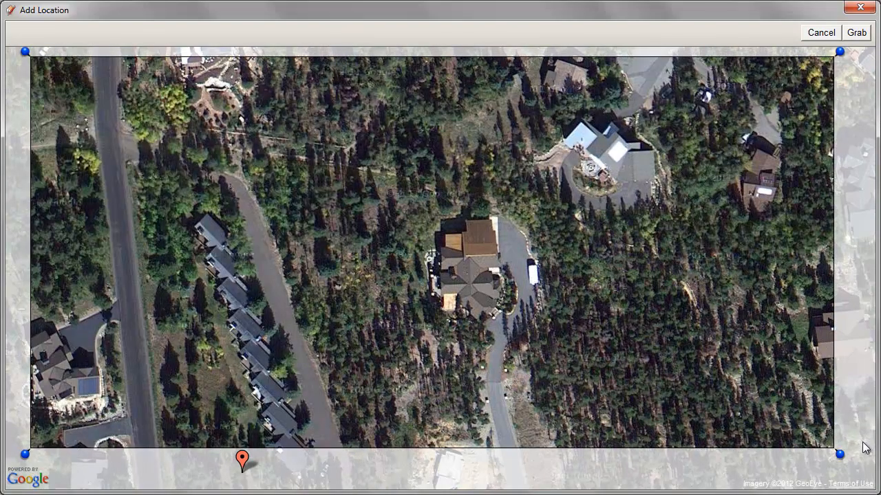
pyautogui.moveTo(840, 452); pyautogui.dragTo(865, 480)
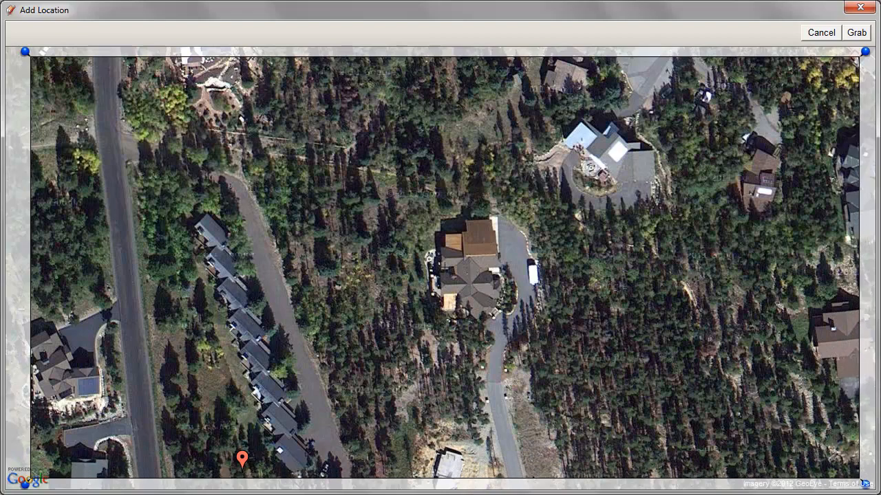
pyautogui.click(857, 33)
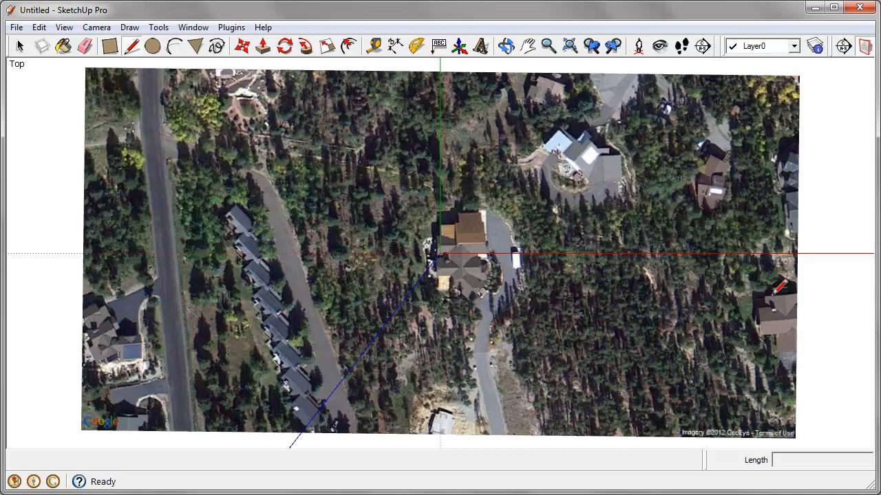
# Step: Measure diagonally across the house's brown roof section on the aerial image with the Tape Measure
pyautogui.moveTo(595, 360)
pyautogui.mouseDown(button='middle')
pyautogui.moveTo(560, 363)
pyautogui.moveTo(445, 252)
pyautogui.moveTo(661, 200)
pyautogui.moveTo(727, 208)
pyautogui.mouseUp(button='middle')
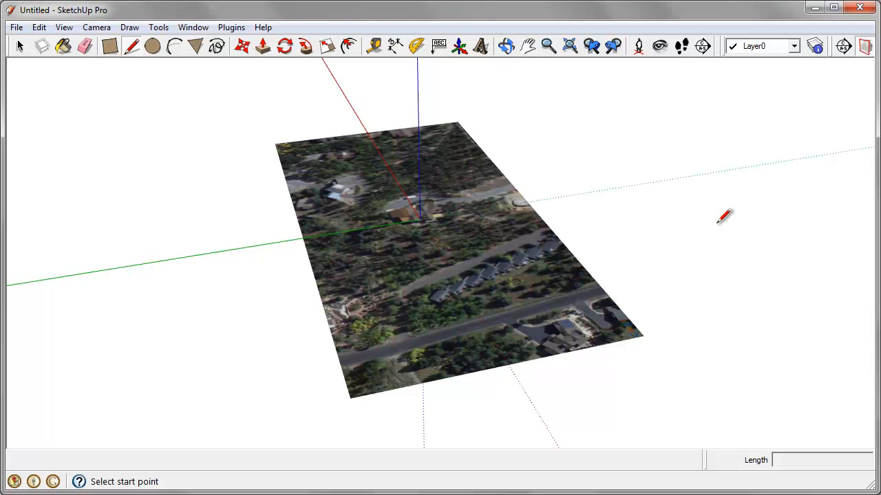
pyautogui.moveTo(406, 199); pyautogui.dragTo(357, 206, button='middle')
pyautogui.scroll(6, 347, 213)
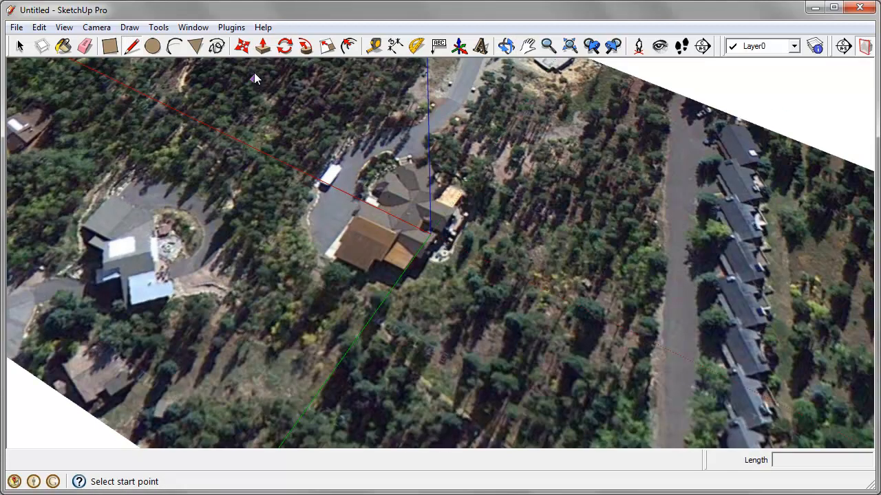
pyautogui.click(373, 46)
pyautogui.scroll(3, 365, 253)
pyautogui.scroll(4, 365, 253)
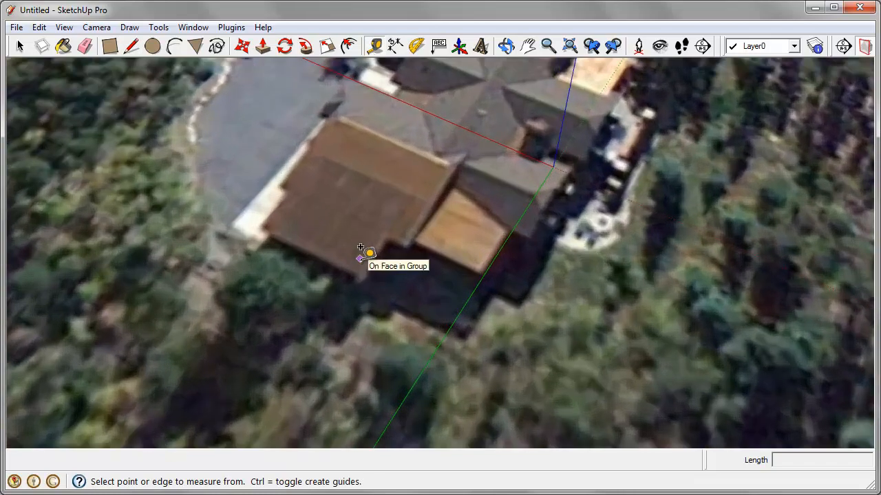
pyautogui.click(307, 128)
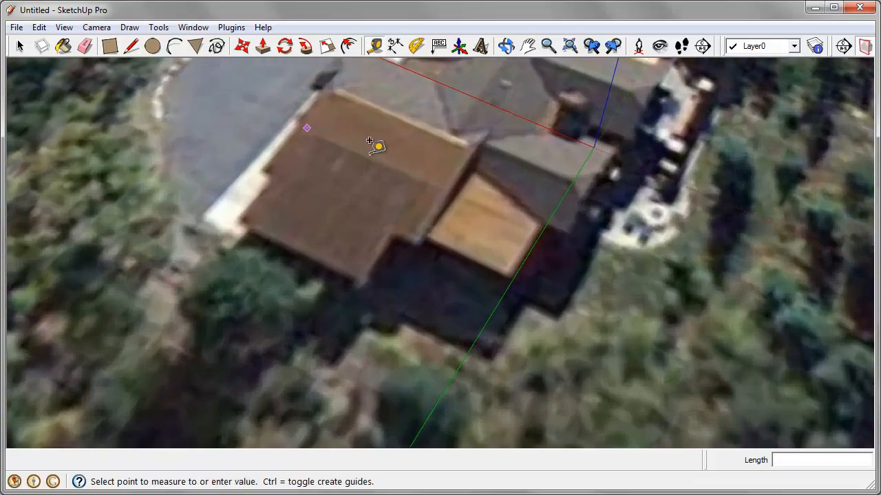
pyautogui.click(433, 167)
# Step: Measure the outer edge of the light wood-coloured roof section beside the green axis
pyautogui.moveTo(432, 168); pyautogui.dragTo(428, 271, button='middle')
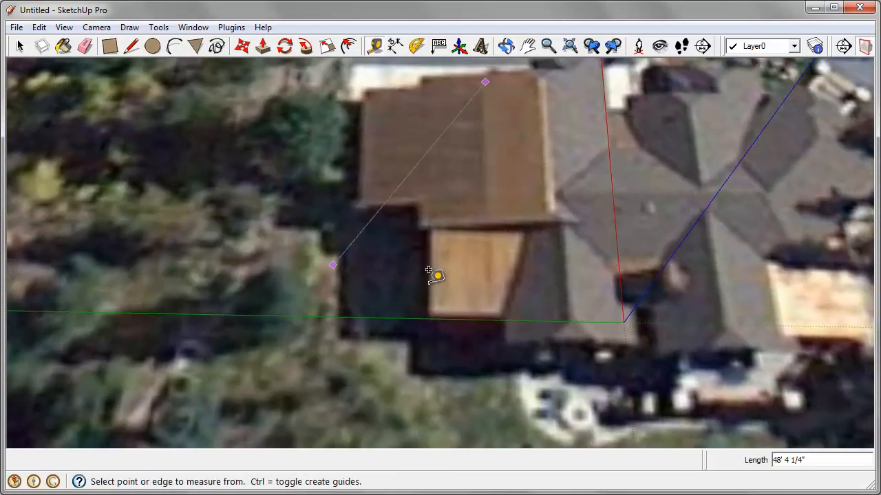
pyautogui.click(428, 313)
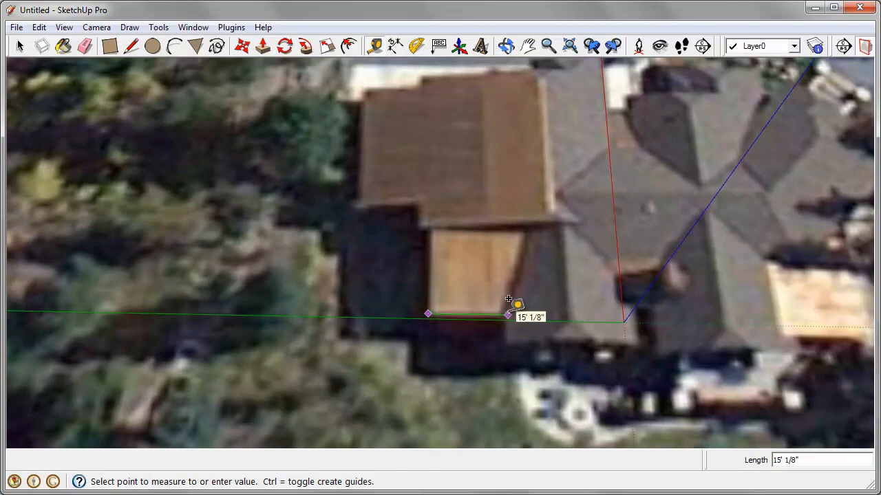
pyautogui.press('Escape')
# Step: Show the Google toolbar and place it over an empty part of the drawing area
pyautogui.scroll(-3, 506, 313)
pyautogui.keyDown('shift'); pyautogui.moveTo(505, 311); pyautogui.dragTo(372, 310, button='middle'); pyautogui.keyUp('shift')
pyautogui.moveTo(523, 257); pyautogui.dragTo(530, 211, button='middle')
pyautogui.scroll(-3, 428, 175)
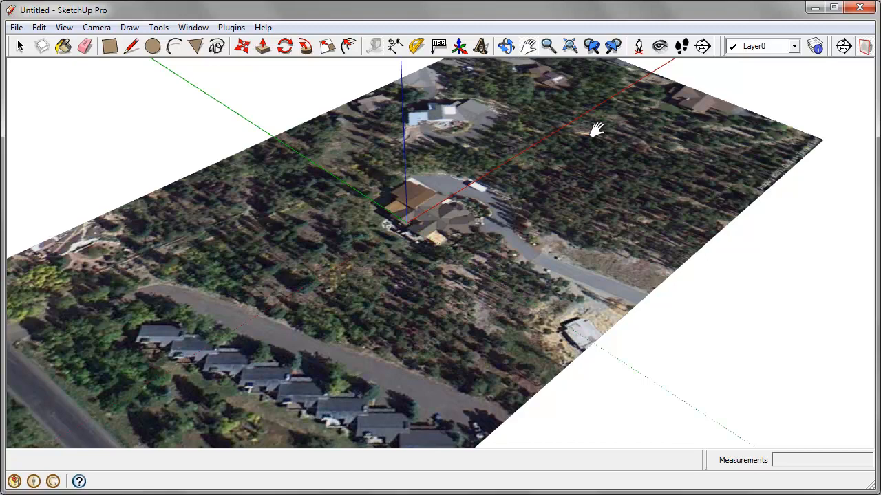
pyautogui.scroll(-3, 610, 115)
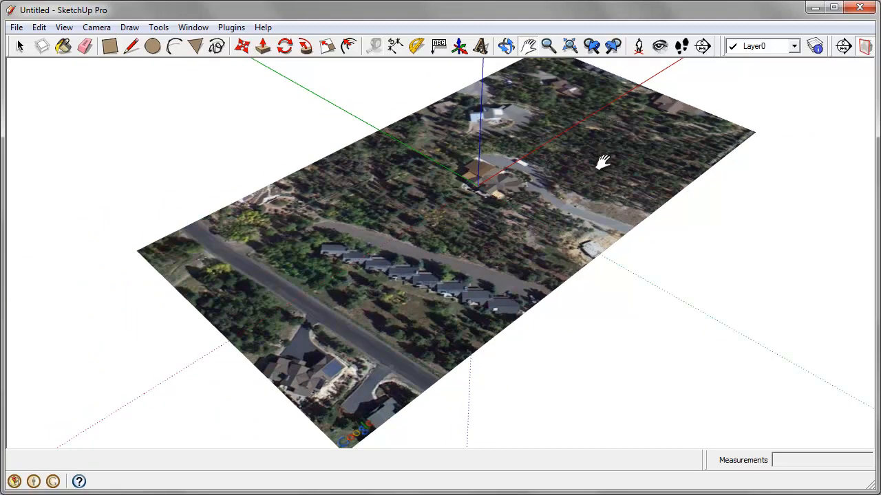
pyautogui.click(17, 29)
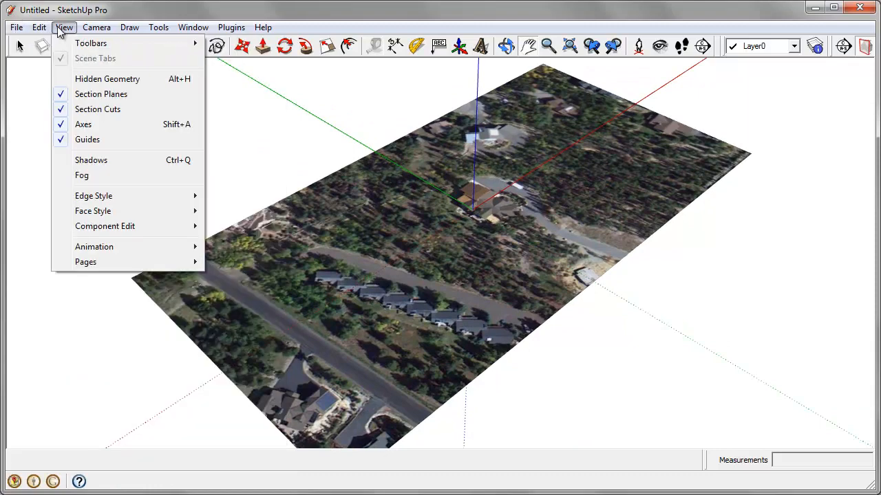
pyautogui.moveTo(69, 43)
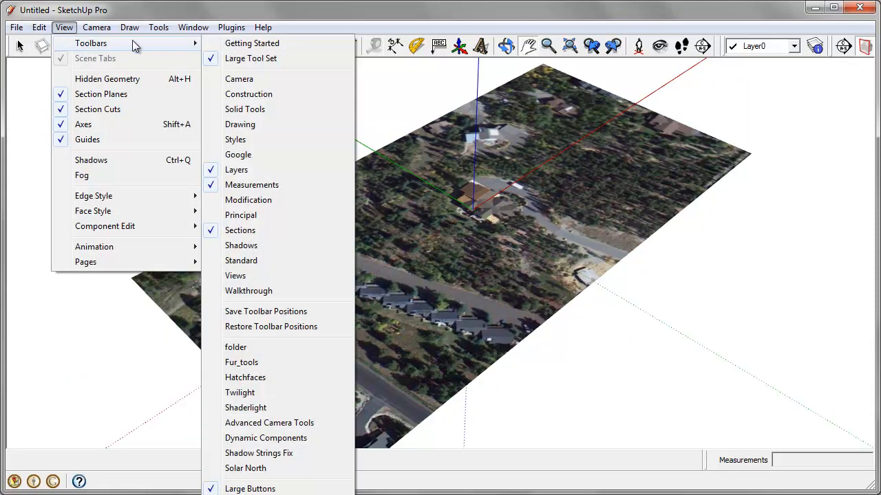
pyautogui.click(238, 155)
pyautogui.moveTo(817, 11); pyautogui.dragTo(761, 96)
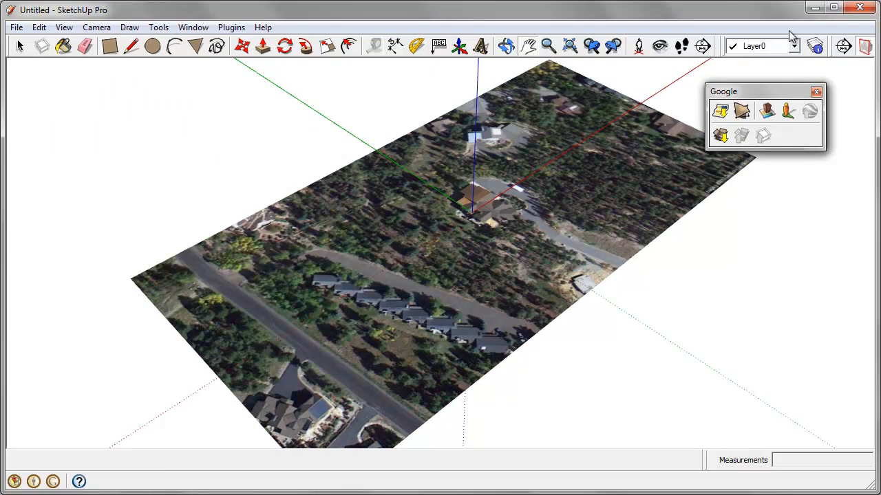
# Step: Toggle the imported site between the flat image and 3D terrain several times, leaving the 3D terrain on
pyautogui.keyDown('shift'); pyautogui.moveTo(500, 202); pyautogui.dragTo(399, 189, button='middle'); pyautogui.keyUp('shift')
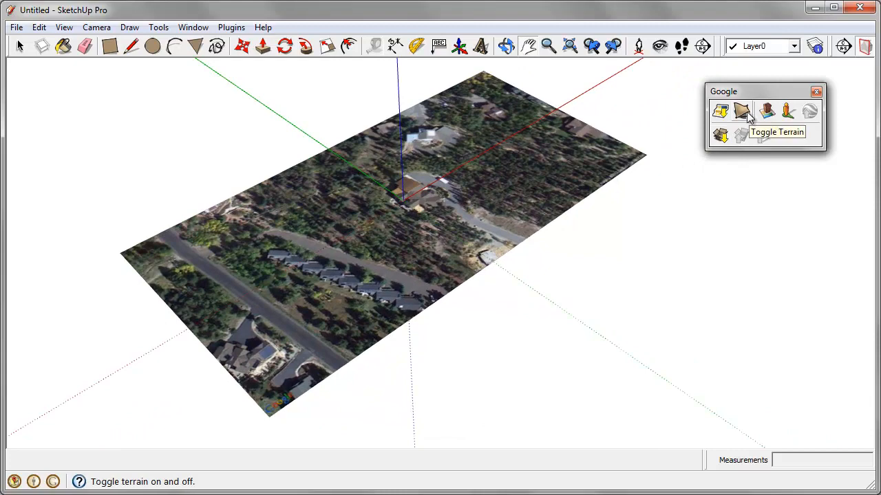
pyautogui.click(742, 112)
pyautogui.click(742, 112)
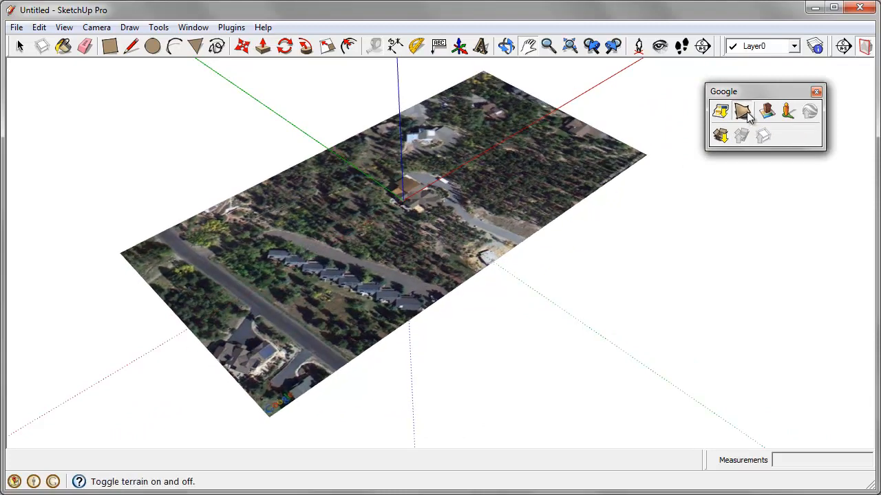
pyautogui.click(741, 111)
pyautogui.click(747, 116)
pyautogui.click(746, 116)
pyautogui.click(745, 116)
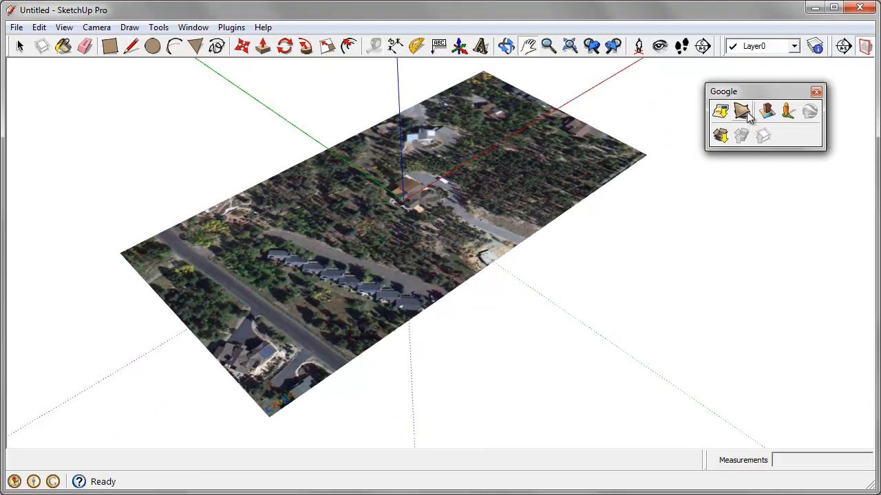
pyautogui.click(745, 117)
# Step: Examine the slope of the 3D terrain from several viewing angles
pyautogui.moveTo(378, 223); pyautogui.dragTo(707, 74)
pyautogui.moveTo(707, 75); pyautogui.dragTo(788, 154, button='middle')
pyautogui.moveTo(517, 281); pyautogui.dragTo(486, 277, button='middle')
pyautogui.scroll(-2, 485, 278)
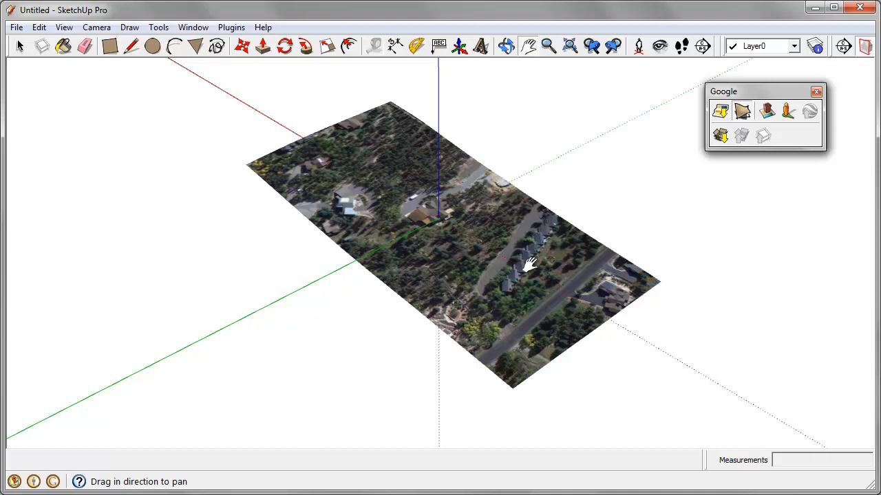
pyautogui.moveTo(460, 250); pyautogui.dragTo(468, 192, button='middle')
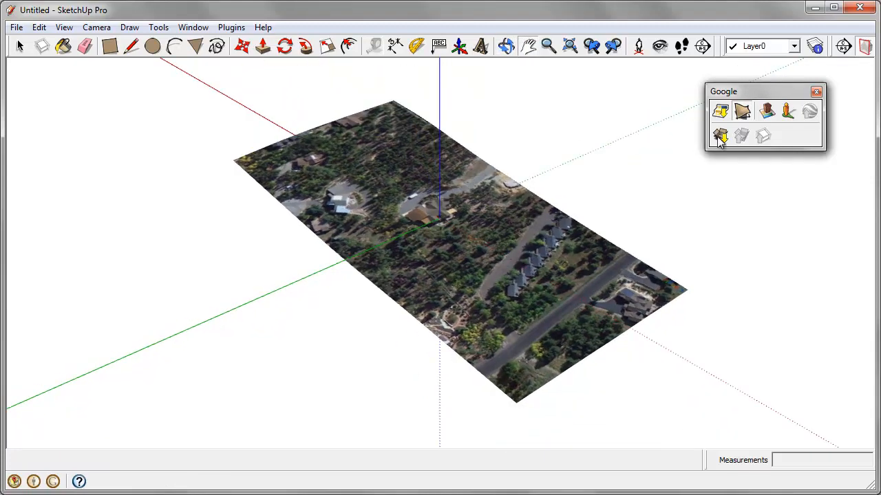
pyautogui.moveTo(558, 303); pyautogui.dragTo(638, 424, button='middle')
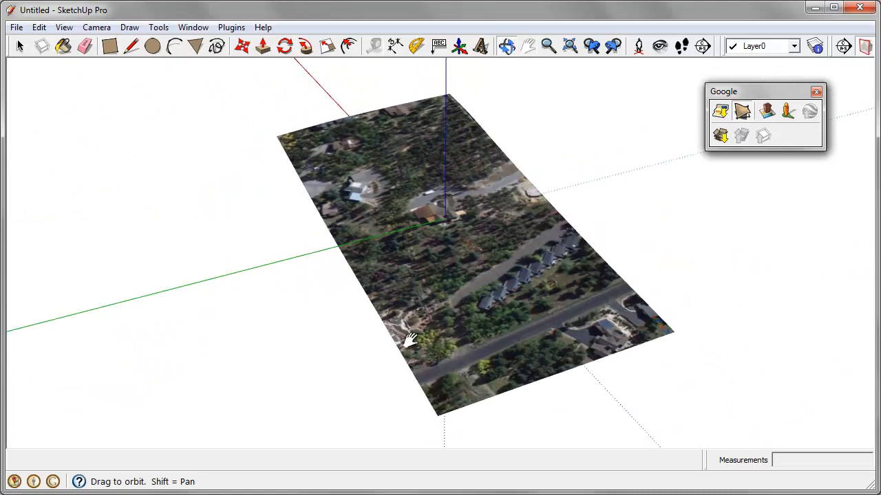
# Step: Show the hidden geometry and examine the triangulated mesh of the 3D terrain around the houses
pyautogui.click(58, 31)
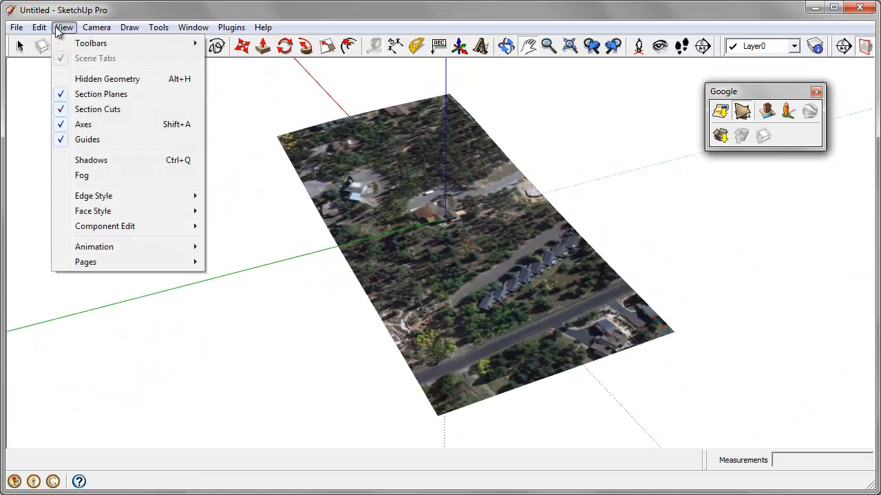
pyautogui.click(79, 81)
pyautogui.moveTo(261, 250); pyautogui.dragTo(472, 309, button='middle')
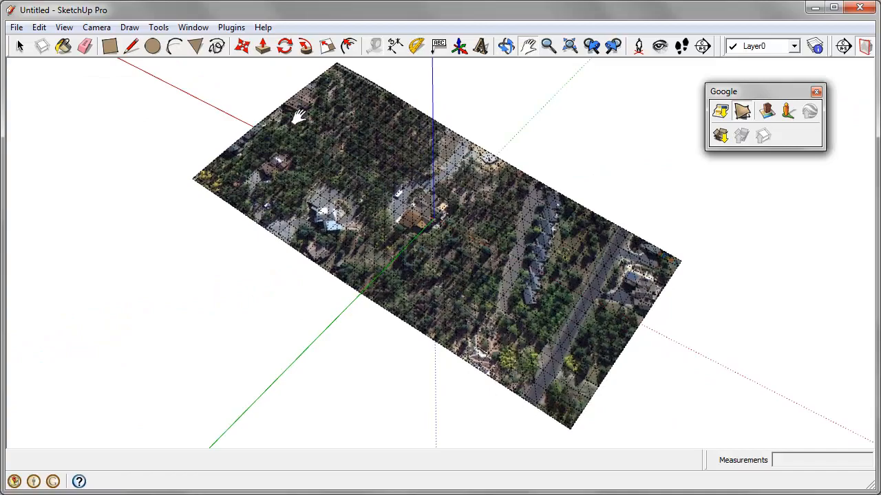
pyautogui.scroll(3, 358, 177)
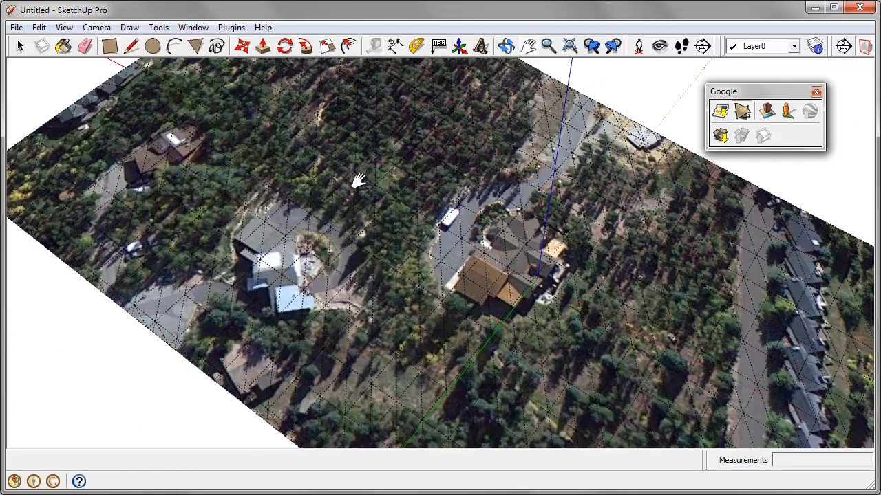
pyautogui.moveTo(247, 264); pyautogui.dragTo(217, 193, button='middle')
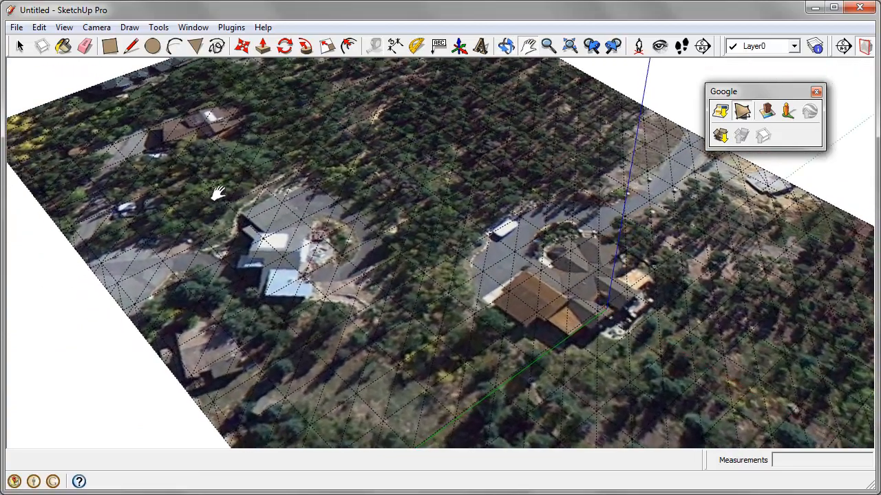
pyautogui.moveTo(507, 267)
pyautogui.mouseDown(button='middle')
pyautogui.moveTo(476, 281)
pyautogui.moveTo(507, 268)
pyautogui.mouseUp(button='middle')
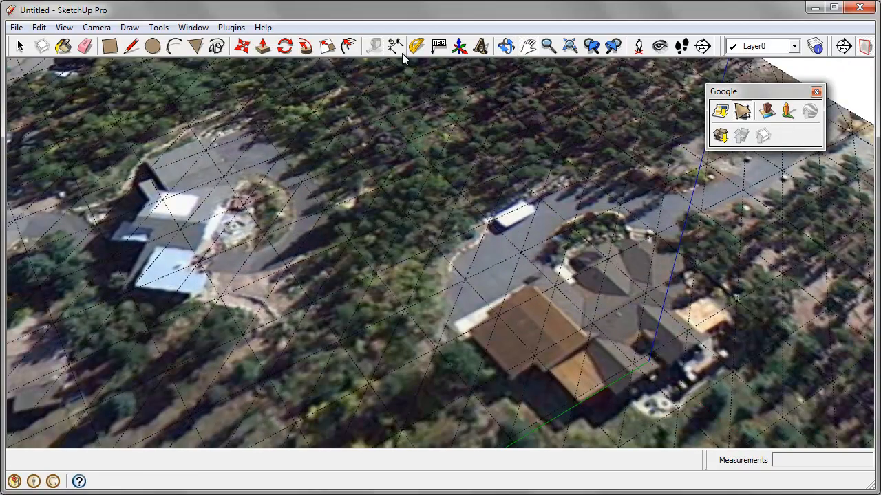
# Step: Measure the mesh spacing from the driveway beside the brown-roofed house, extending the measurement to the trees near the terrain's far edge
pyautogui.click(375, 47)
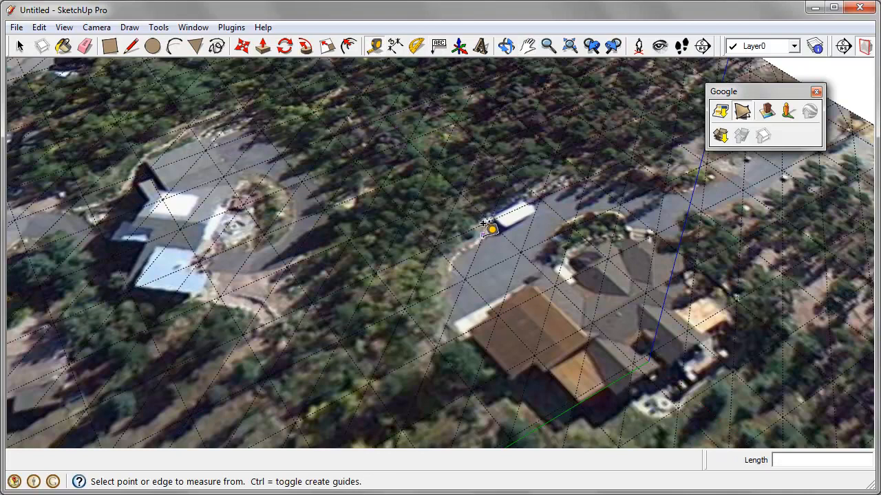
pyautogui.click(466, 271)
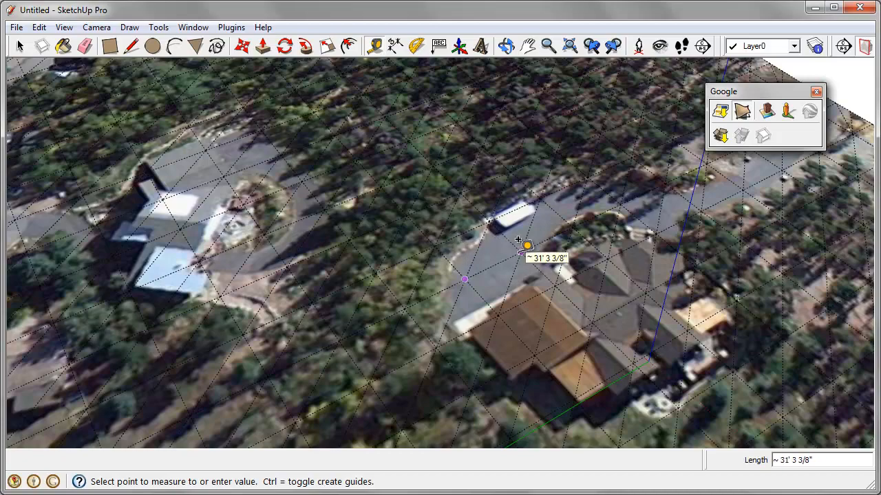
pyautogui.scroll(-5, 513, 241)
pyautogui.moveTo(513, 241); pyautogui.dragTo(344, 180, button='middle')
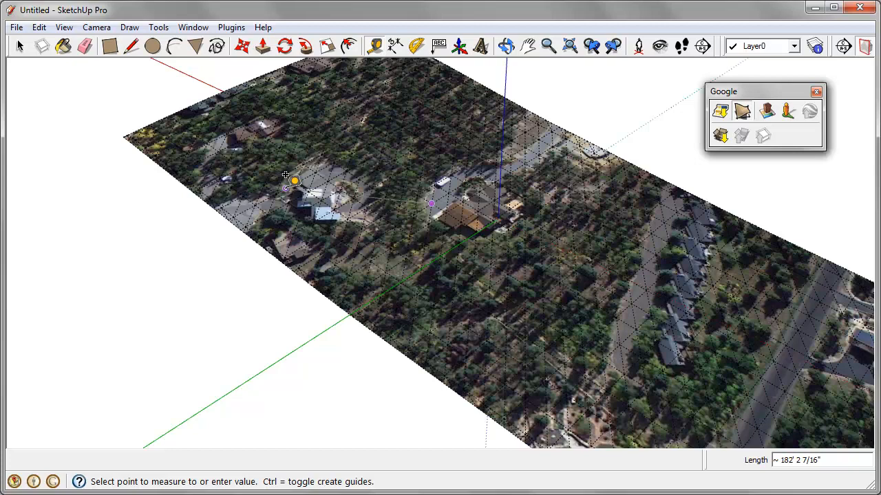
pyautogui.scroll(-2, 226, 118)
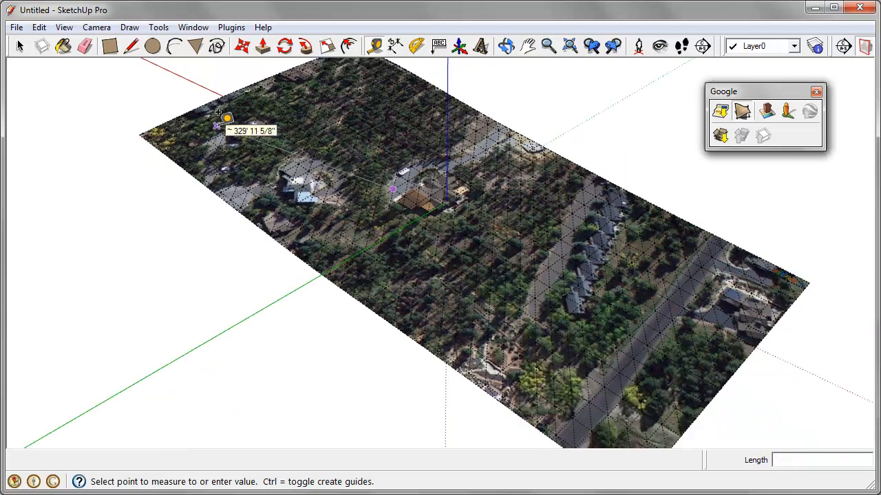
pyautogui.click(218, 112)
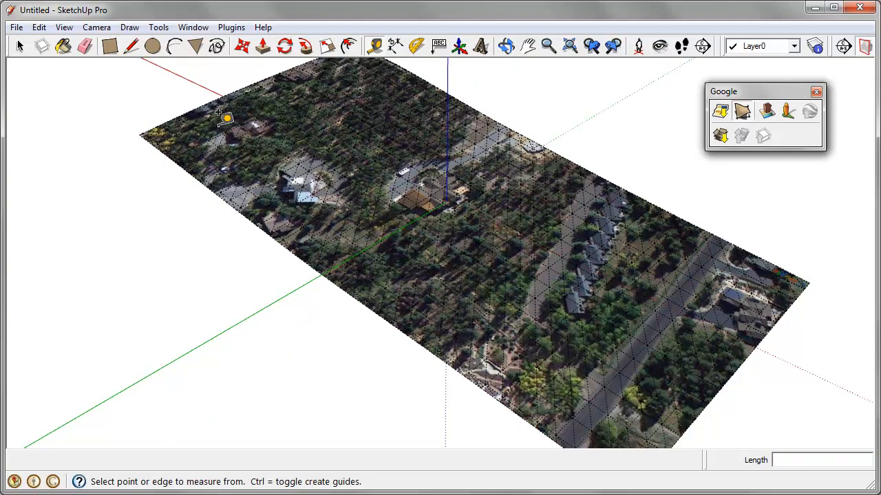
# Step: Turn off the display of hidden geometry and view the whole terrain from its opposite long side
pyautogui.click(64, 27)
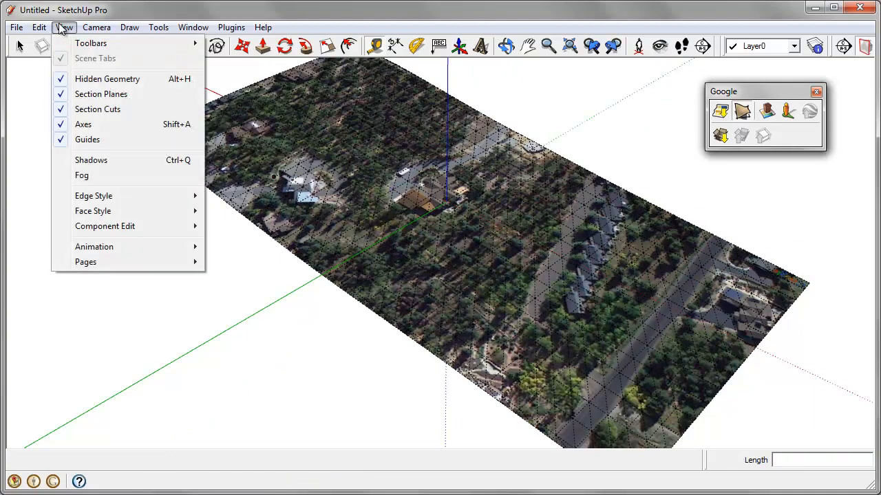
pyautogui.click(110, 80)
pyautogui.moveTo(565, 285); pyautogui.dragTo(466, 250, button='middle')
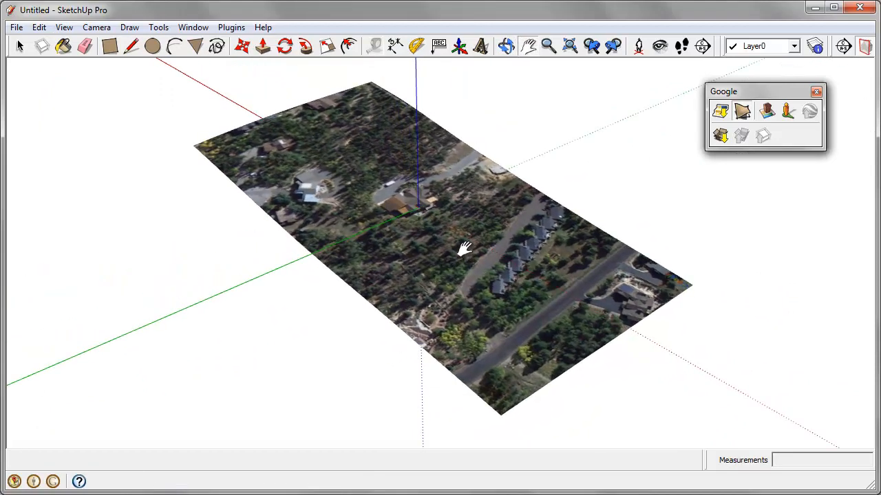
pyautogui.scroll(-2, 426, 192)
pyautogui.moveTo(429, 193); pyautogui.dragTo(386, 227, button='middle')
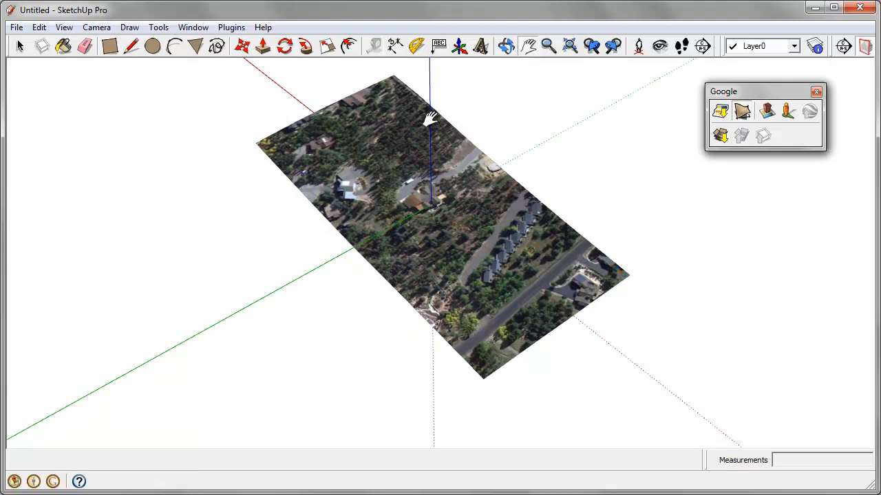
pyautogui.moveTo(613, 294); pyautogui.dragTo(436, 296, button='middle')
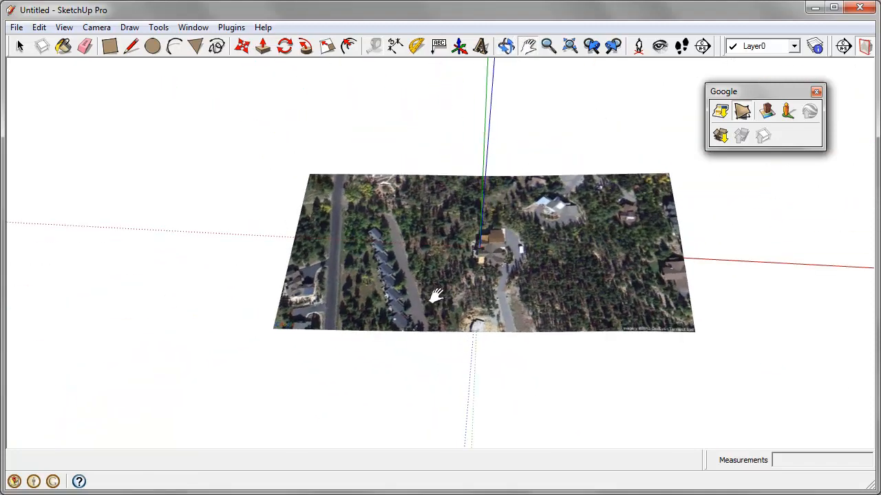
# Step: Import the adjoining site area to the north, enlarging the capture region to nearly the full map view
pyautogui.click(722, 115)
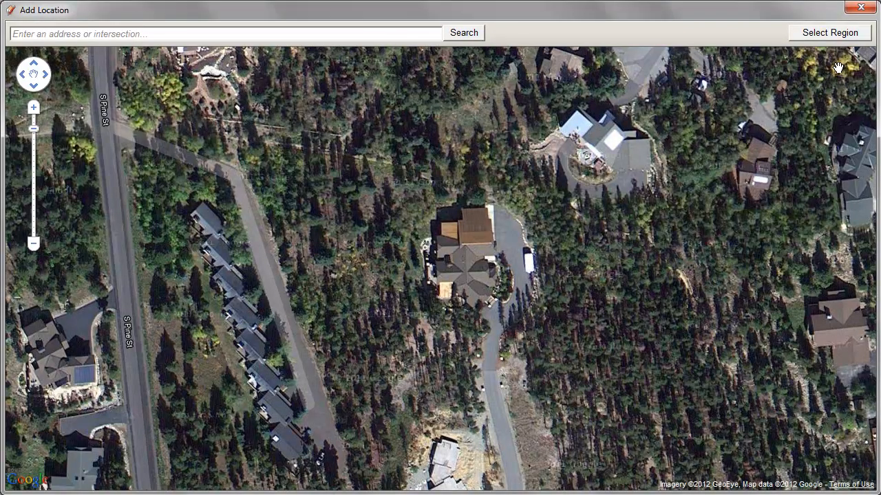
pyautogui.moveTo(839, 67); pyautogui.dragTo(834, 451)
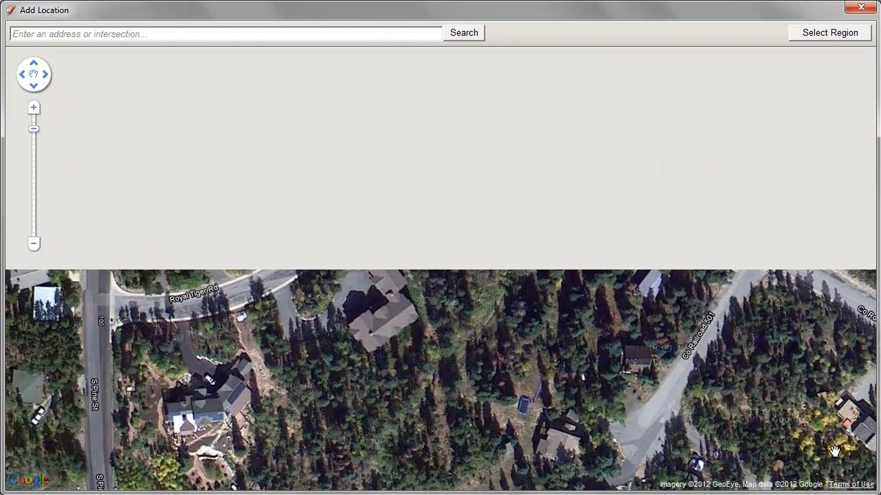
pyautogui.click(830, 32)
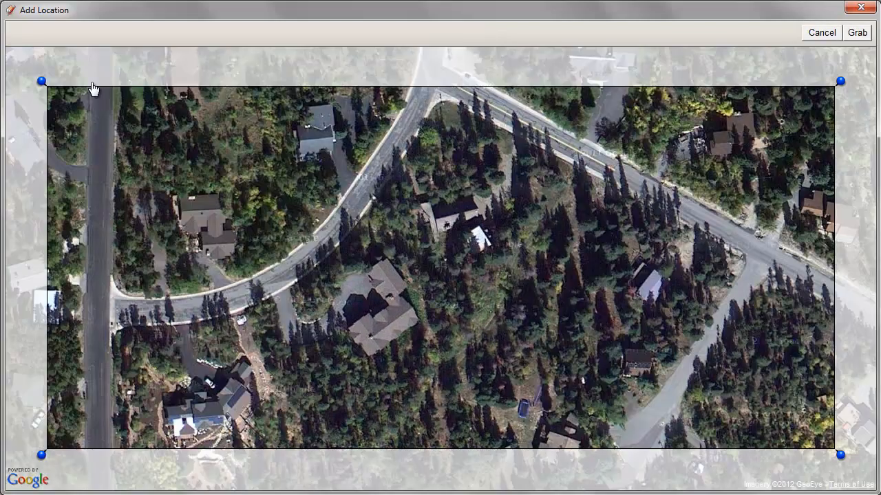
pyautogui.moveTo(41, 81); pyautogui.dragTo(10, 52)
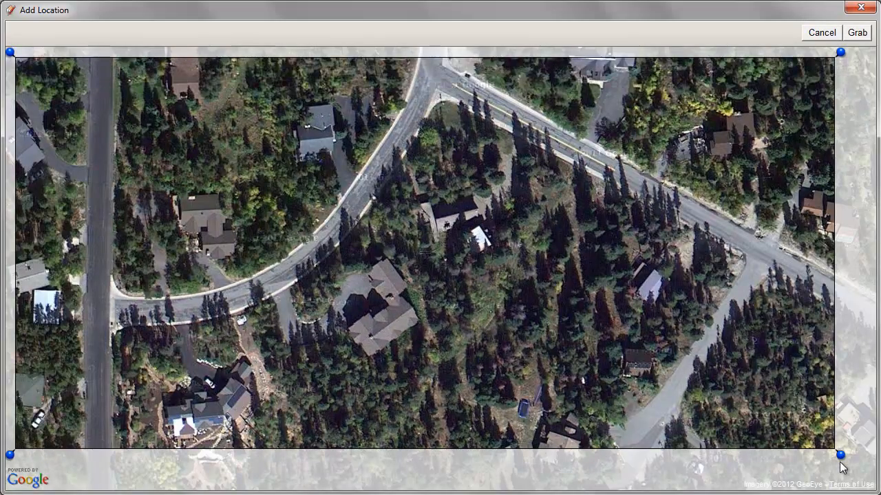
pyautogui.moveTo(840, 454); pyautogui.dragTo(869, 484)
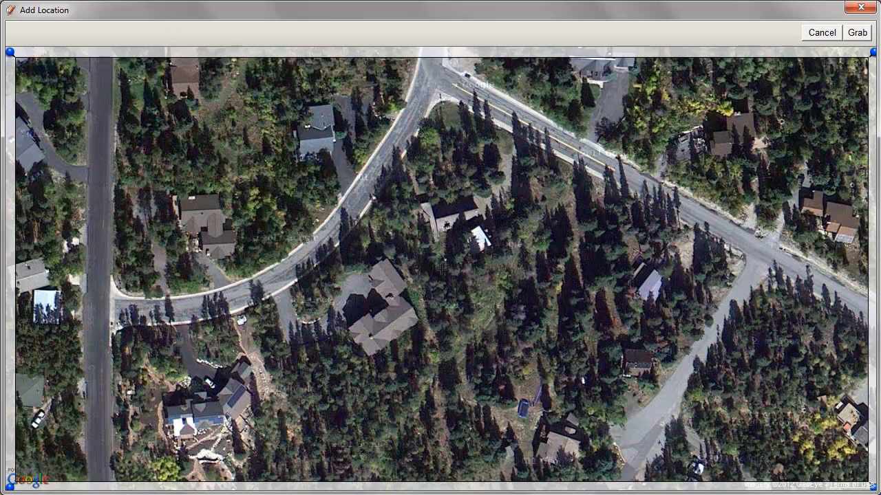
pyautogui.click(858, 34)
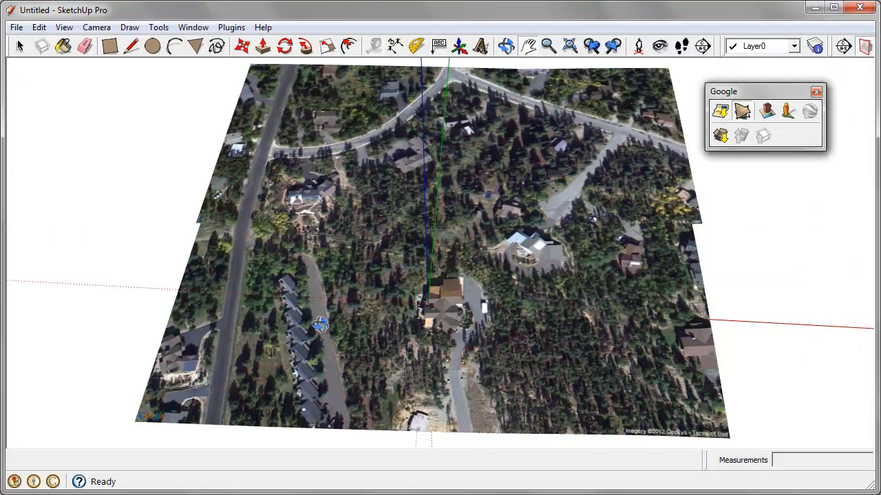
# Step: Import the adjoining site area to the south, enlarging the capture region to nearly the full map view
pyautogui.moveTo(262, 290); pyautogui.dragTo(365, 337, button='middle')
pyautogui.scroll(-1, 628, 179)
pyautogui.click(720, 117)
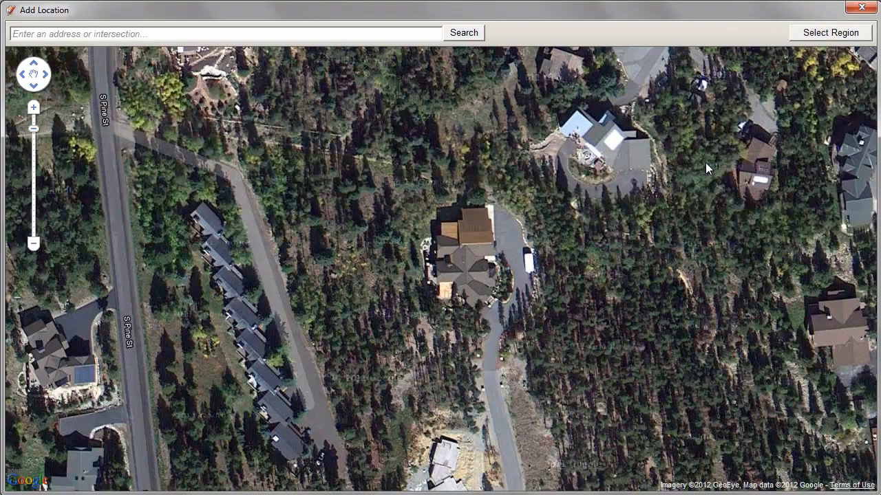
pyautogui.moveTo(847, 470); pyautogui.dragTo(843, 40)
pyautogui.click(843, 32)
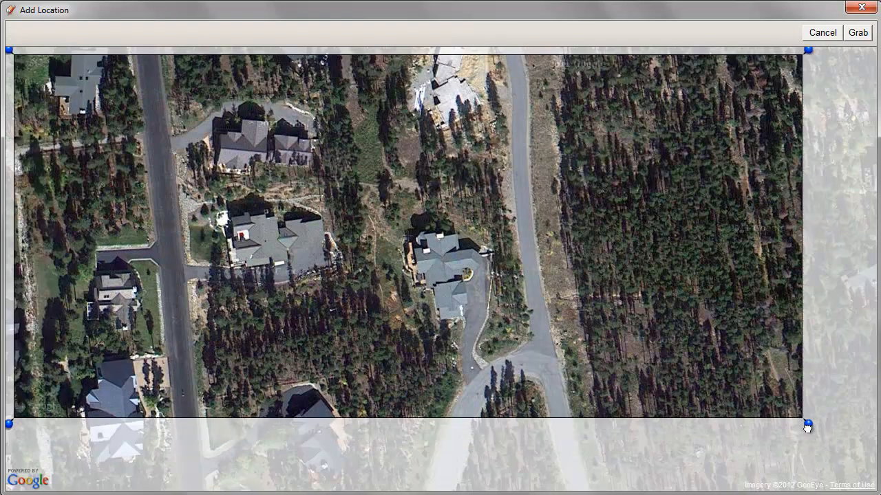
pyautogui.moveTo(808, 423); pyautogui.dragTo(872, 484)
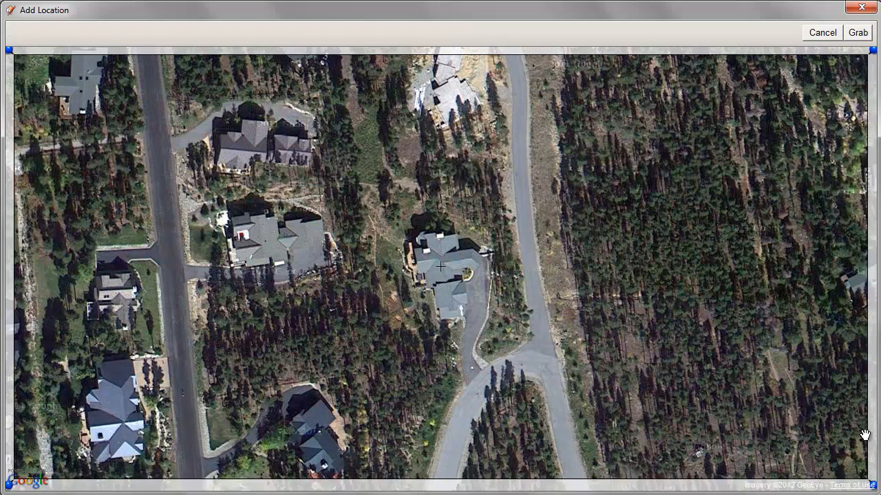
pyautogui.click(855, 33)
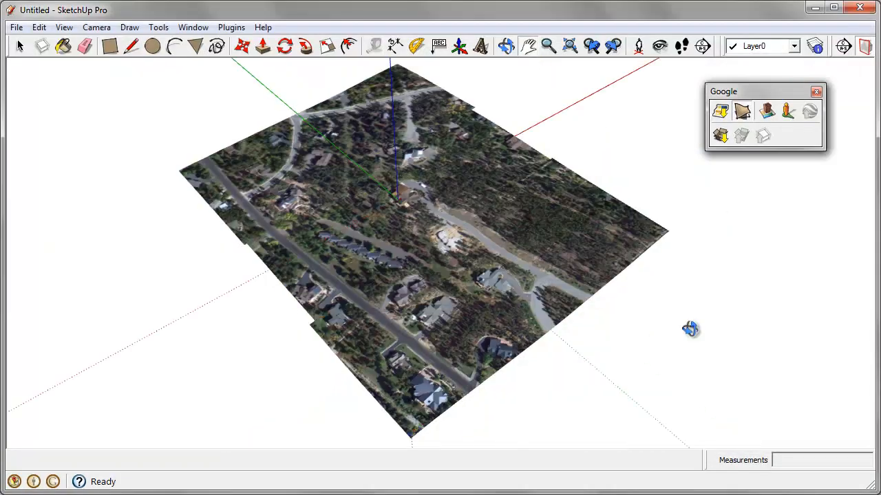
# Step: Draw a large horizontal rectangle that extends beyond all sides of the combined terrain
pyautogui.moveTo(535, 311); pyautogui.dragTo(472, 268)
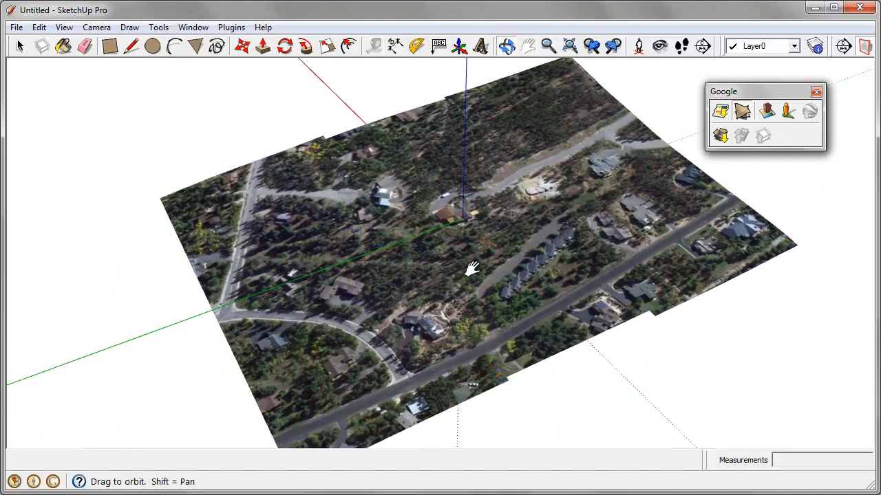
pyautogui.moveTo(472, 268); pyautogui.dragTo(450, 229, button='middle')
pyautogui.moveTo(516, 241); pyautogui.dragTo(517, 269, button='middle')
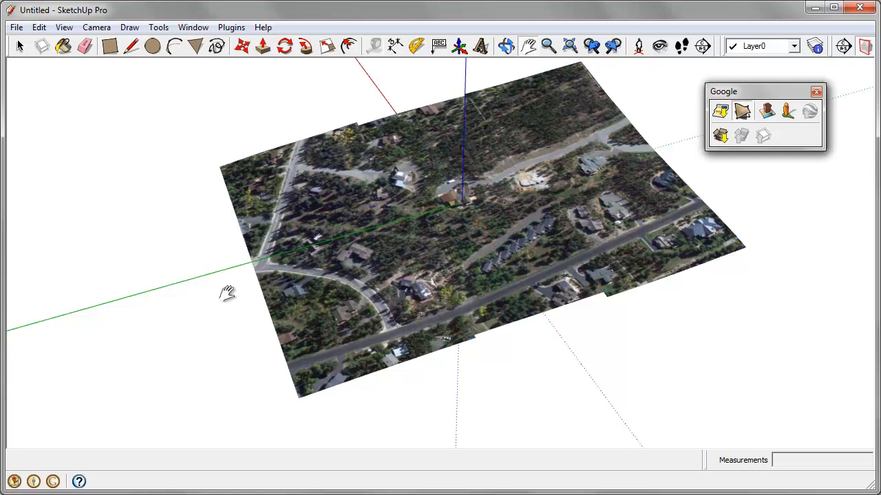
pyautogui.click(110, 47)
pyautogui.moveTo(576, 218); pyautogui.dragTo(454, 302, button='middle')
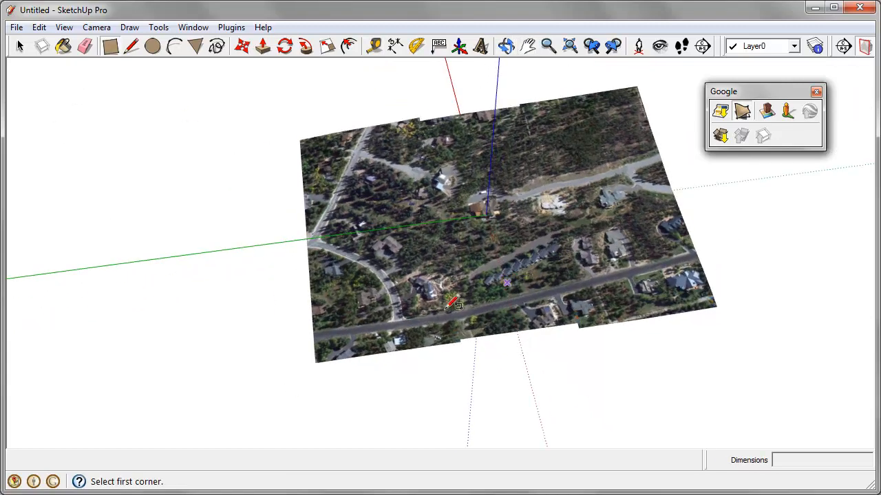
pyautogui.click(185, 105)
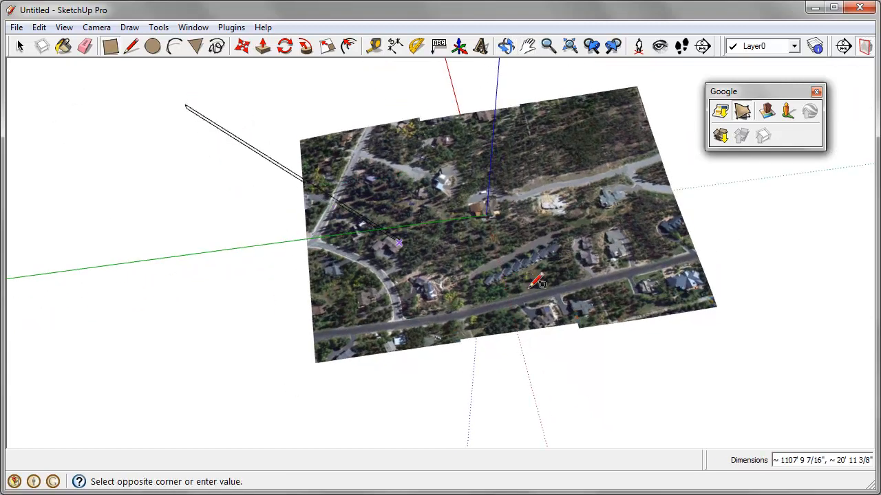
pyautogui.click(819, 347)
pyautogui.moveTo(805, 262); pyautogui.dragTo(631, 175, button='middle')
pyautogui.scroll(2, 631, 176)
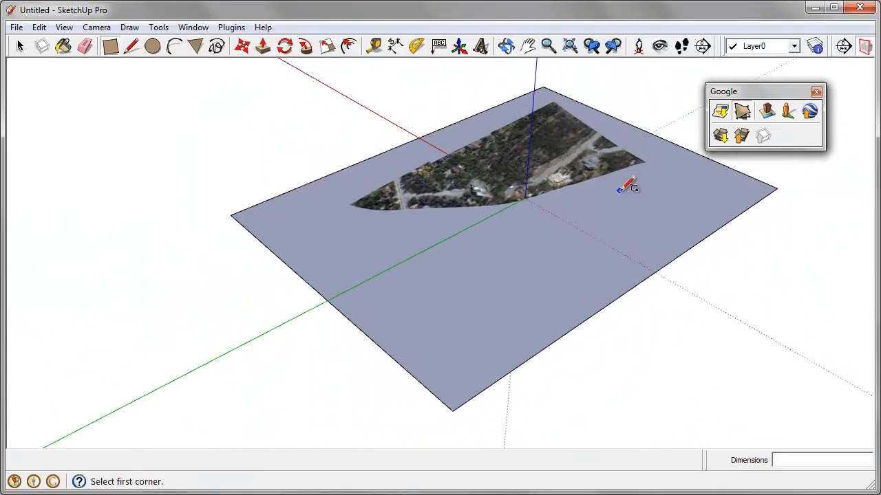
# Step: Select the large rectangle's face with its edges and make them a group
pyautogui.click(20, 46)
pyautogui.click(19, 47)
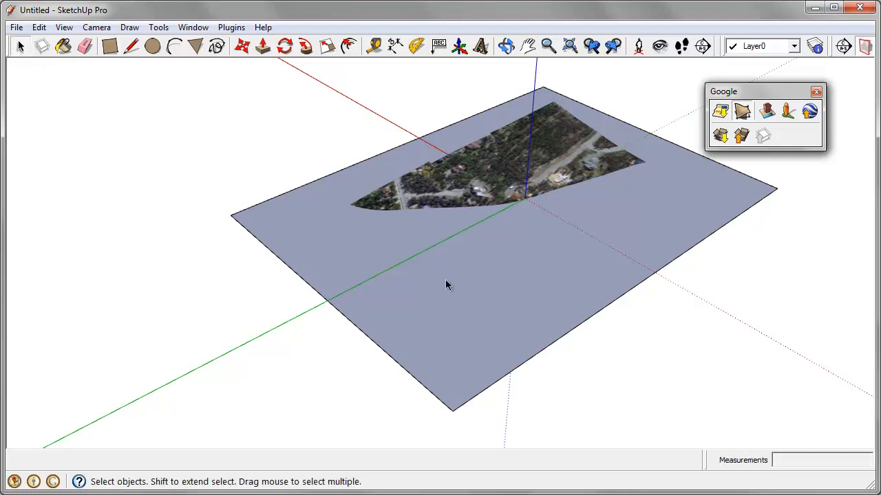
pyautogui.doubleClick(446, 281)
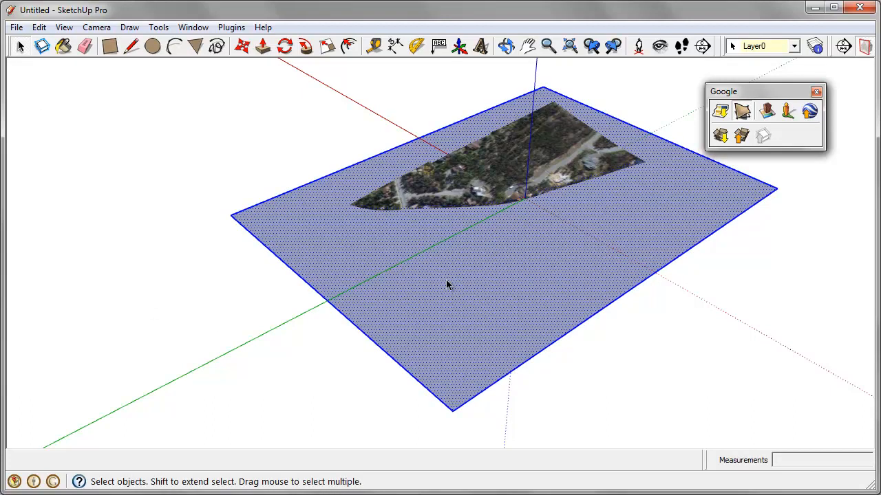
pyautogui.rightClick(447, 285)
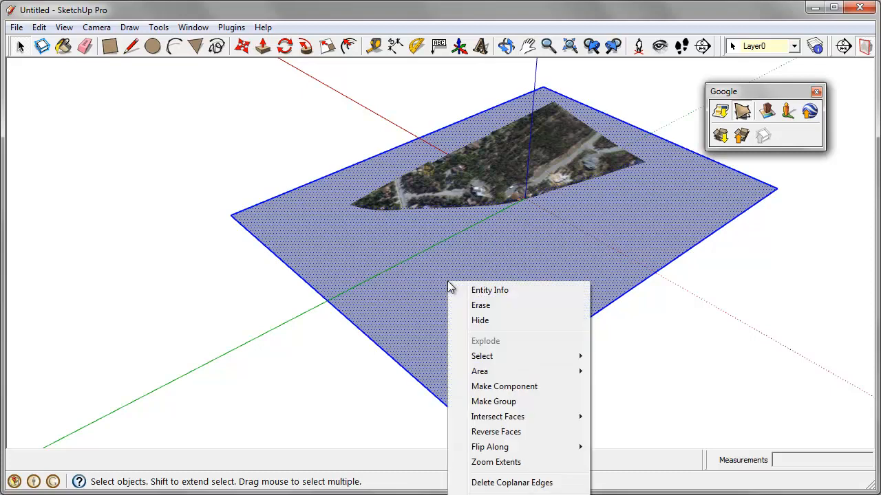
pyautogui.click(512, 406)
pyautogui.moveTo(509, 401); pyautogui.dragTo(499, 313, button='middle')
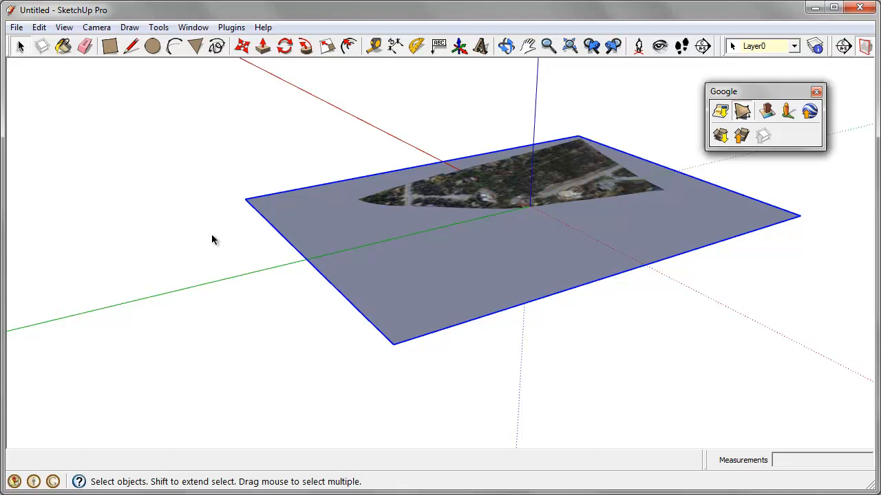
pyautogui.press('m')
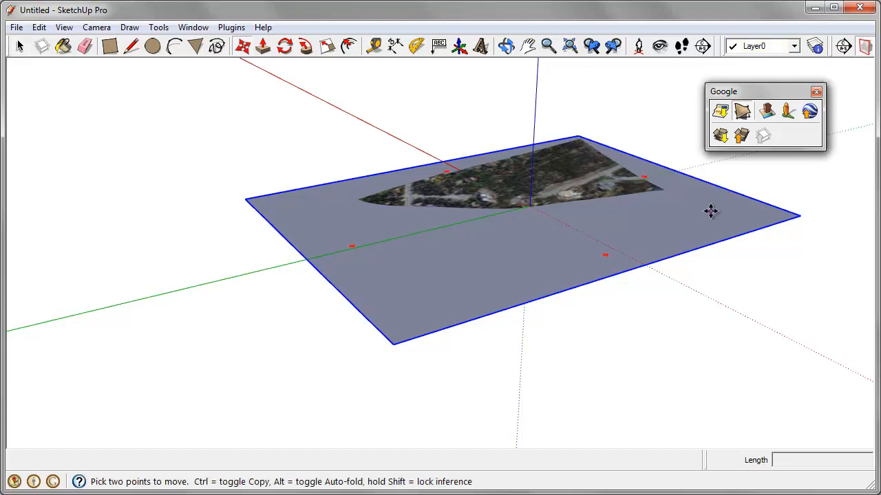
pyautogui.click(741, 213)
pyautogui.press('Escape')
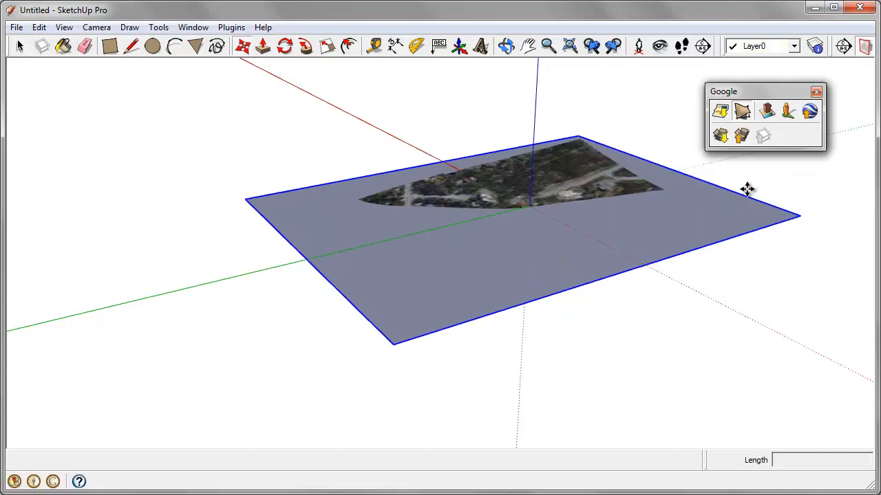
# Step: Move the rectangle group down along the blue axis by about 55' 8" to sit just beneath the entire terrain
pyautogui.click(248, 52)
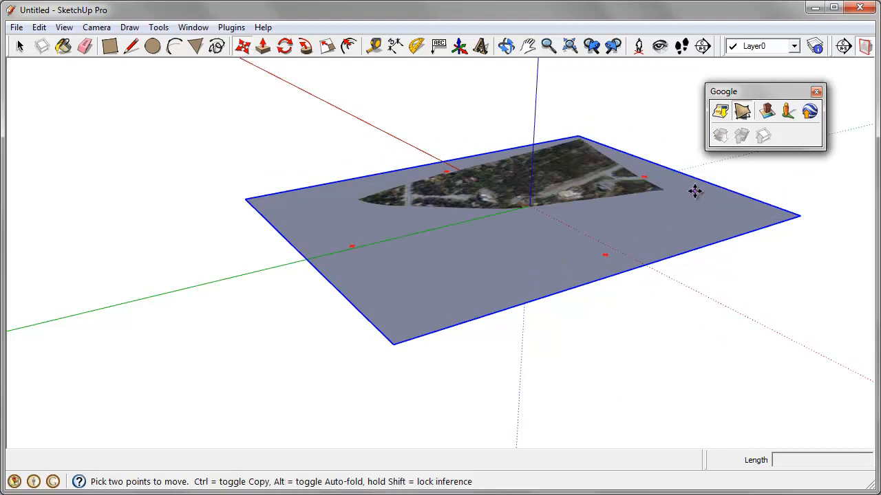
pyautogui.click(696, 189)
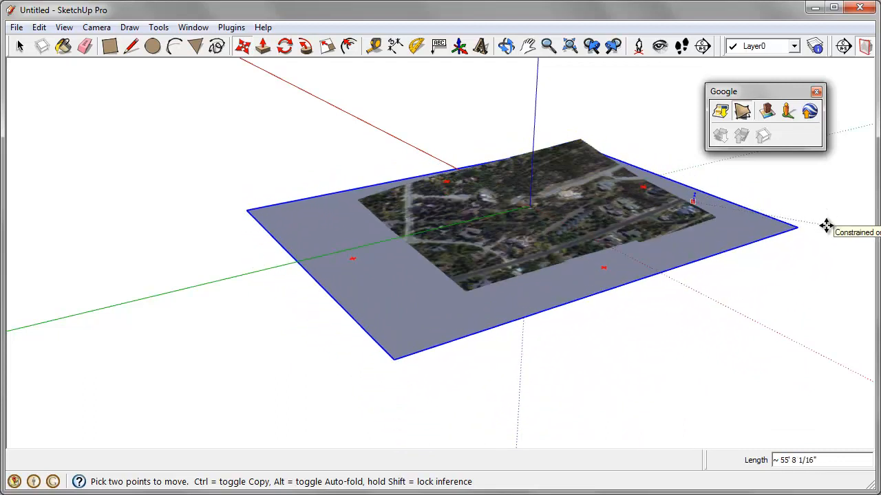
pyautogui.click(826, 225)
pyautogui.moveTo(739, 344)
pyautogui.mouseDown(button='middle')
pyautogui.moveTo(679, 275)
pyautogui.moveTo(628, 247)
pyautogui.moveTo(678, 336)
pyautogui.moveTo(717, 328)
pyautogui.mouseUp(button='middle')
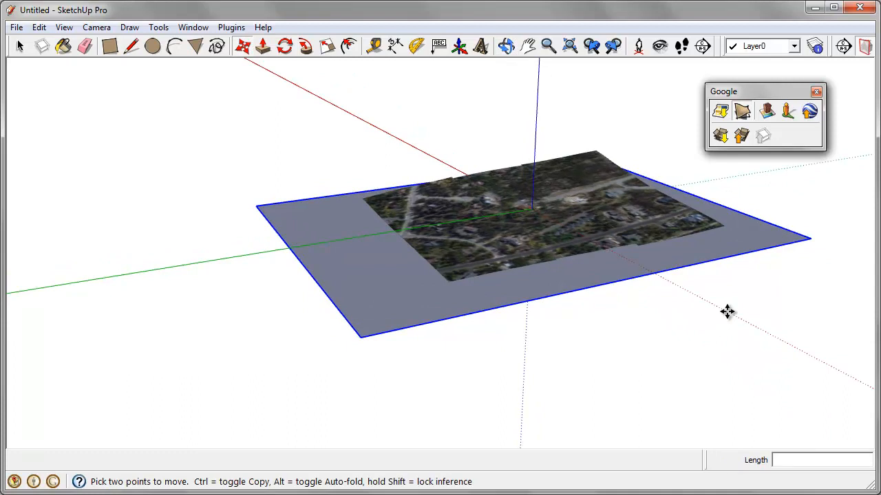
pyautogui.moveTo(727, 311); pyautogui.dragTo(748, 326, button='middle')
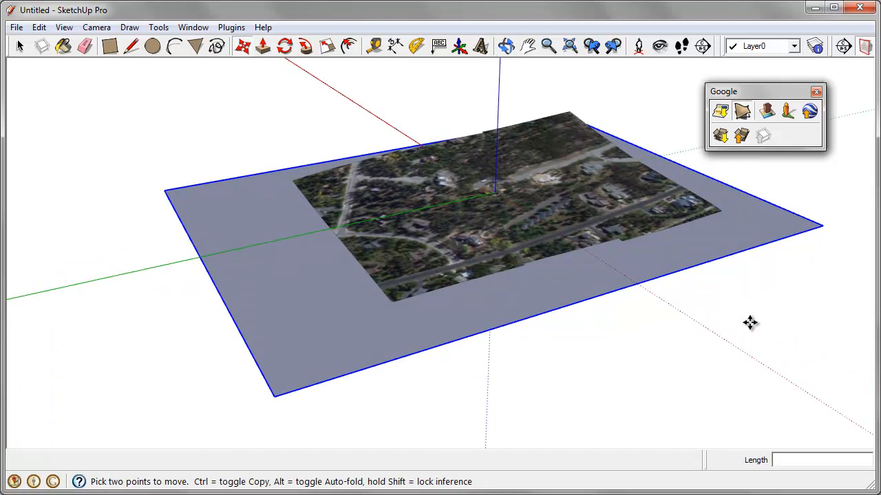
pyautogui.click(754, 225)
pyautogui.press('ctrl')
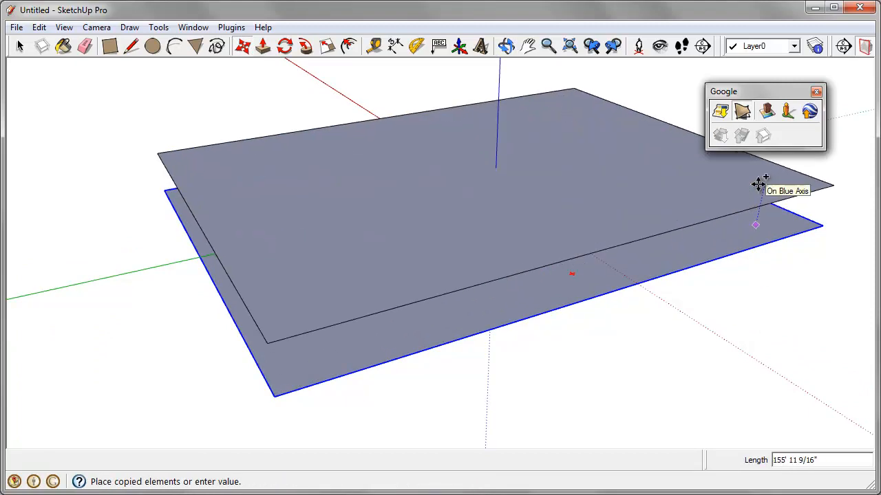
pyautogui.press('Escape')
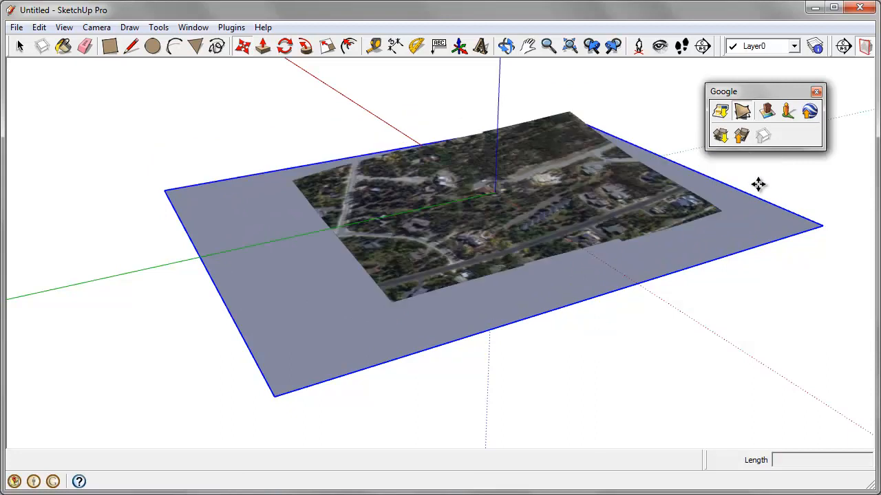
# Step: Copy the rectangle group 5' upward along the blue axis and multiply the copy with a 100x array
pyautogui.click(747, 220)
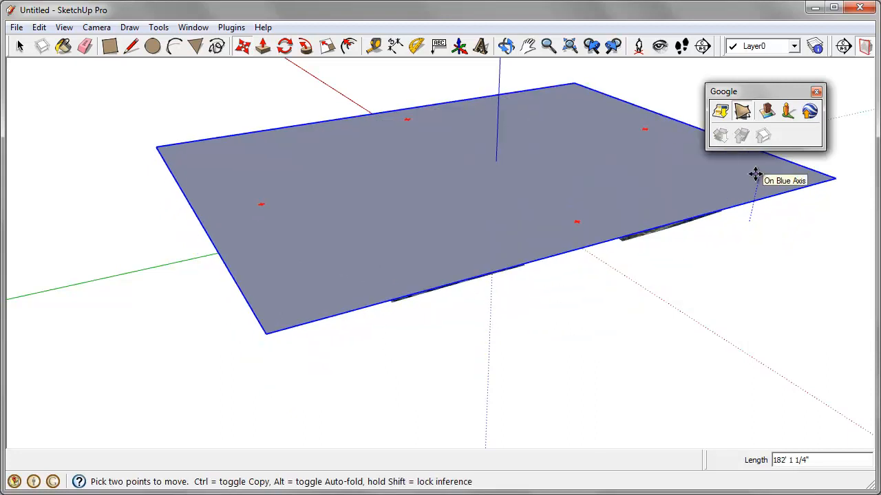
pyautogui.press('ctrl')
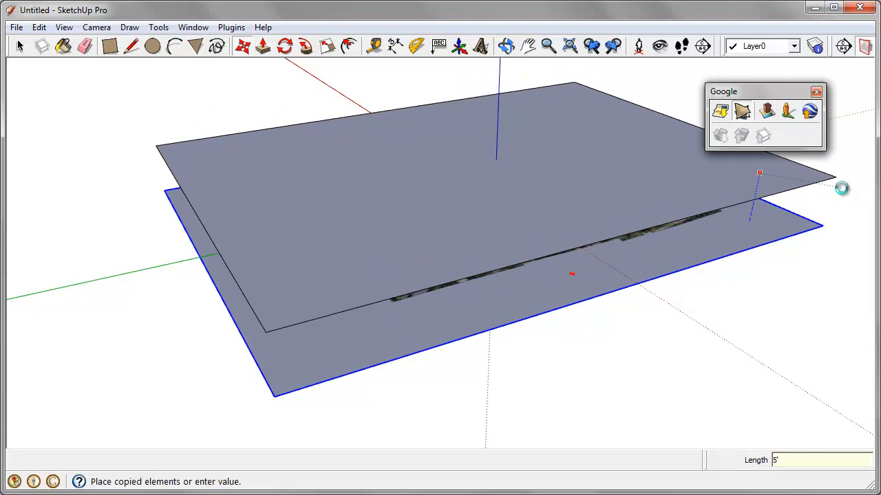
pyautogui.write("'")
pyautogui.press('Return')
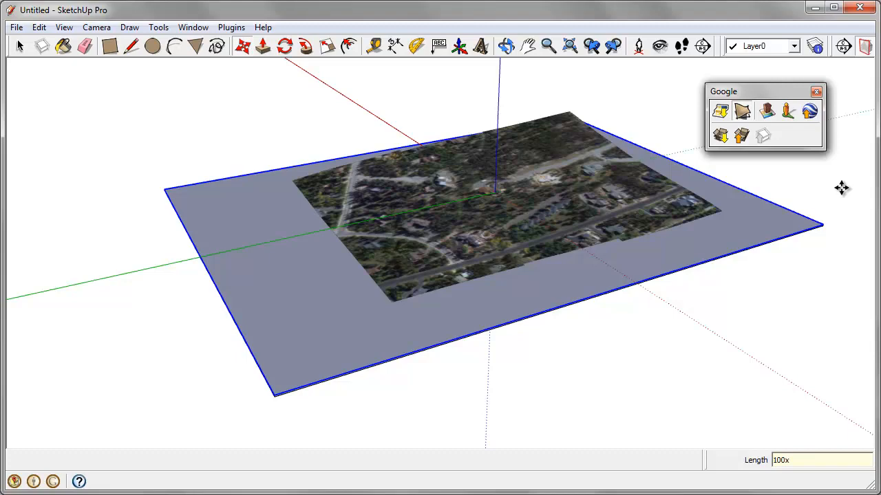
pyautogui.press('Return')
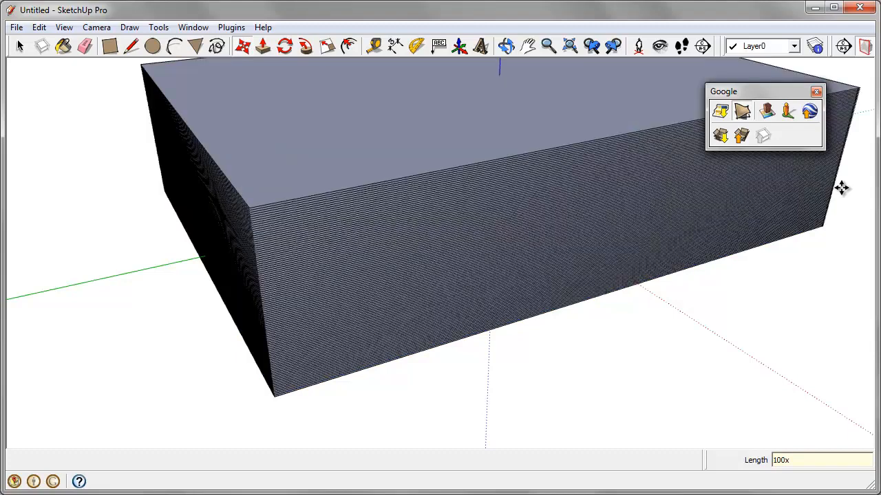
# Step: Select the whole stack of horizontal planes and intersect its faces with the model, then clear the selection
pyautogui.moveTo(374, 417); pyautogui.dragTo(220, 277, button='middle')
pyautogui.scroll(6, 410, 281)
pyautogui.moveTo(378, 275); pyautogui.dragTo(444, 264, button='middle')
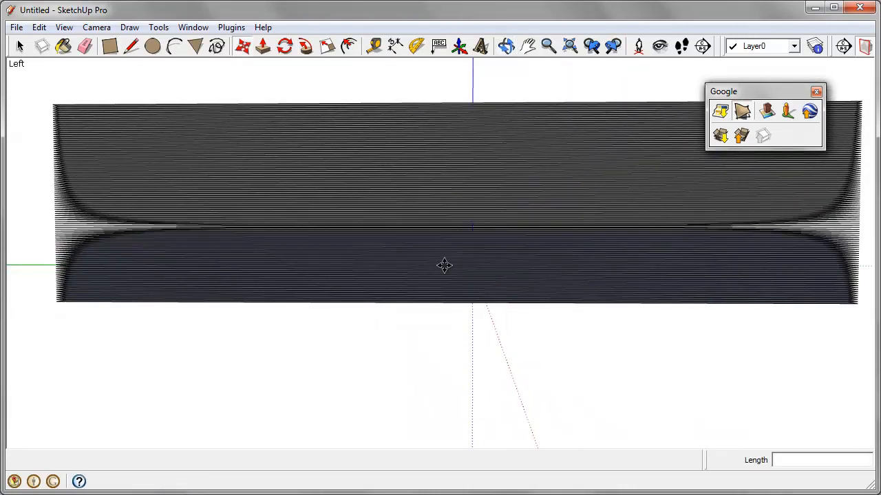
pyautogui.scroll(-3, 344, 258)
pyautogui.moveTo(344, 258); pyautogui.dragTo(537, 302, button='middle')
pyautogui.press('m')
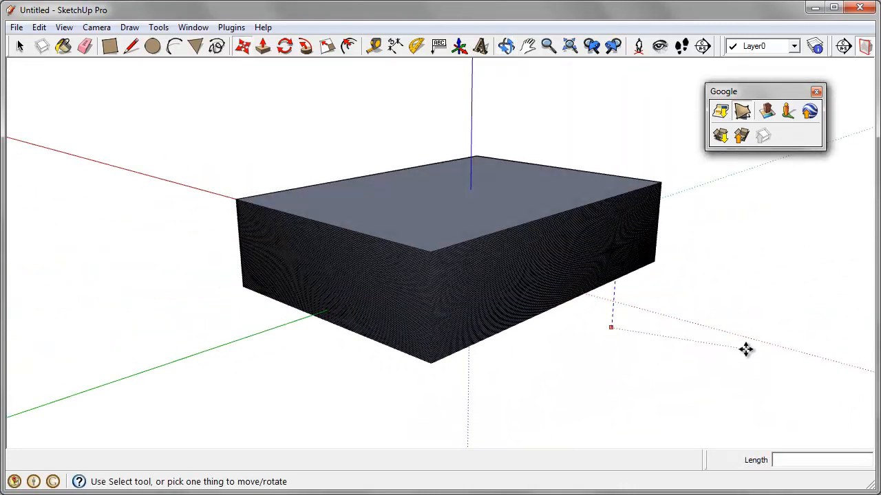
pyautogui.click(20, 45)
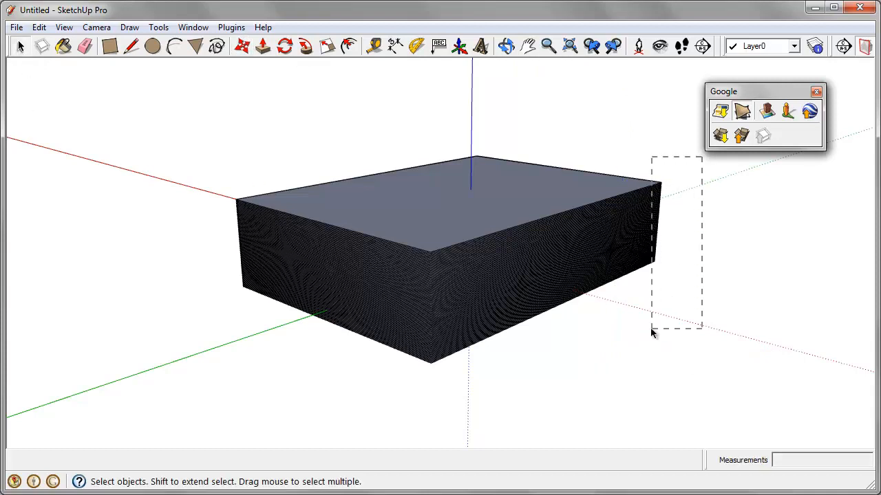
pyautogui.moveTo(653, 333); pyautogui.dragTo(635, 235)
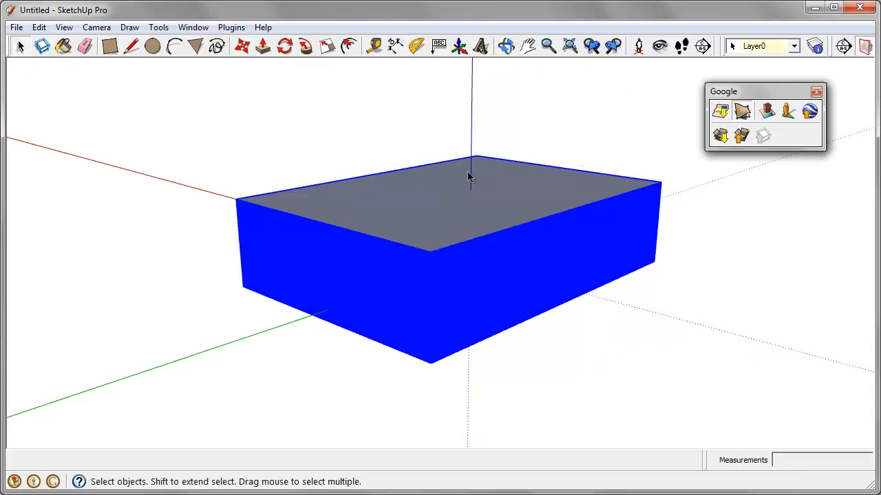
pyautogui.moveTo(518, 255); pyautogui.dragTo(570, 183, button='middle')
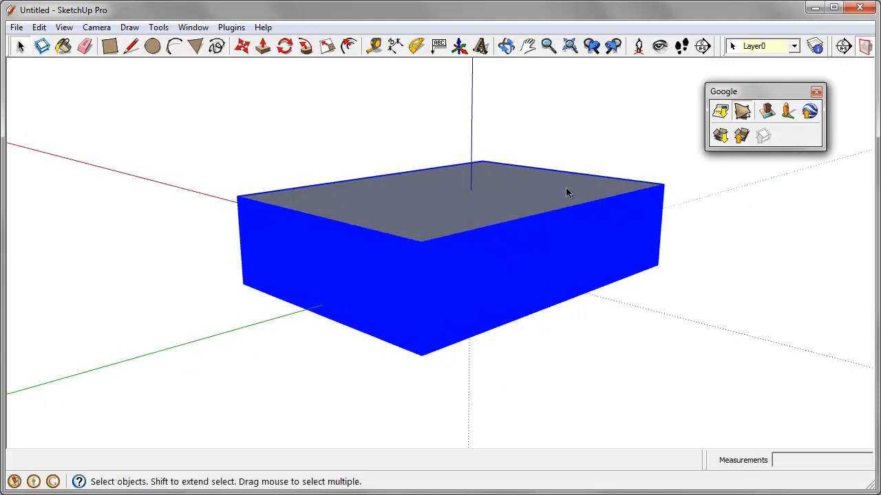
pyautogui.rightClick(566, 188)
pyautogui.moveTo(659, 340)
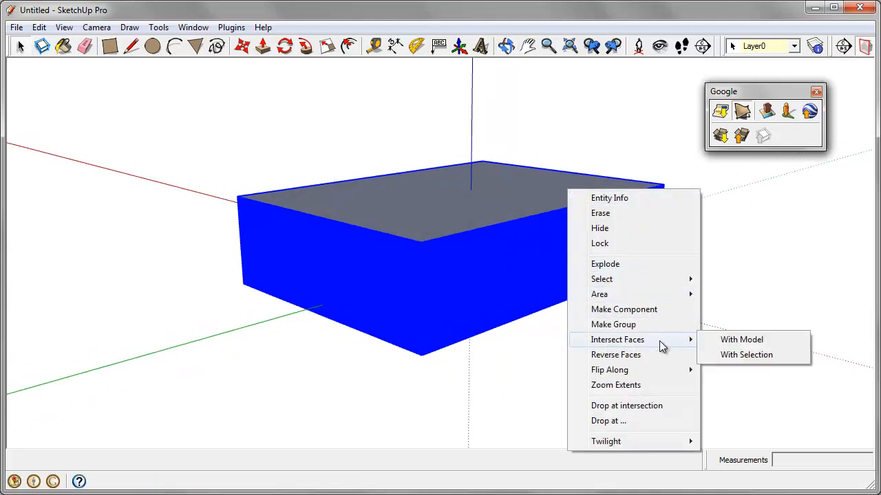
pyautogui.click(790, 342)
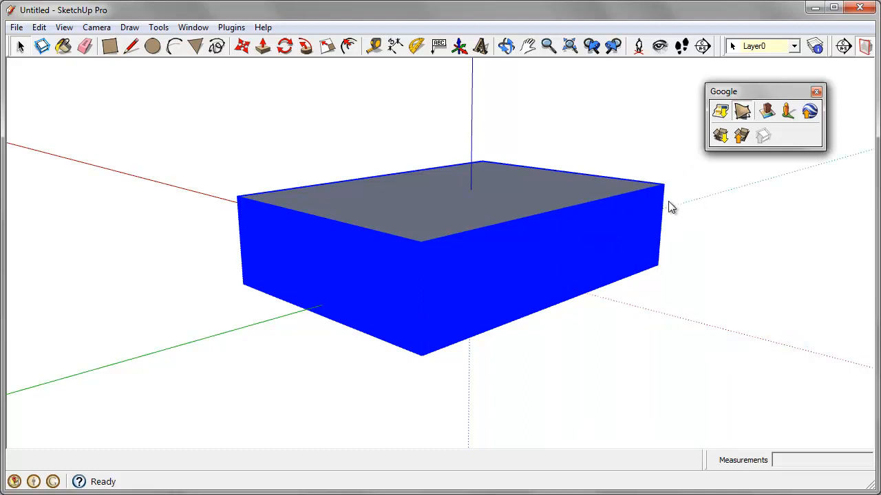
pyautogui.click(199, 273)
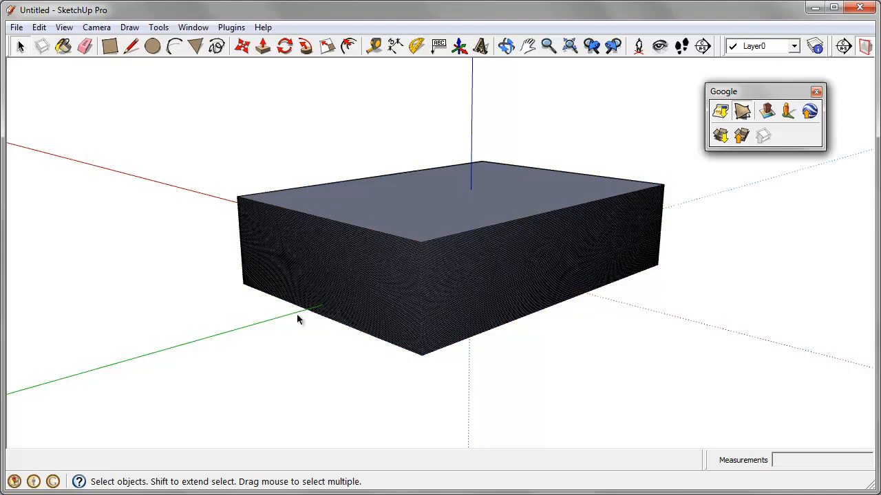
# Step: Select all the stacked planes again and delete them, keeping the intersection lines on the terrain
pyautogui.moveTo(297, 319); pyautogui.dragTo(526, 268, button='middle')
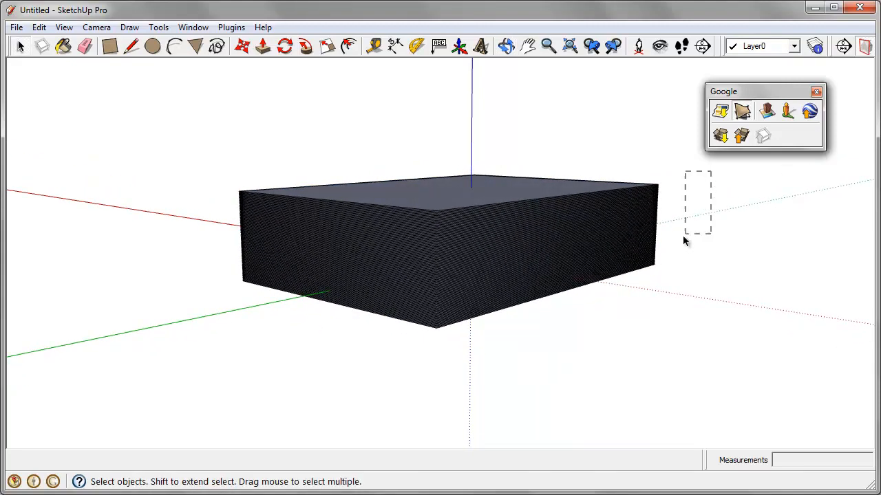
pyautogui.moveTo(683, 236); pyautogui.dragTo(647, 308)
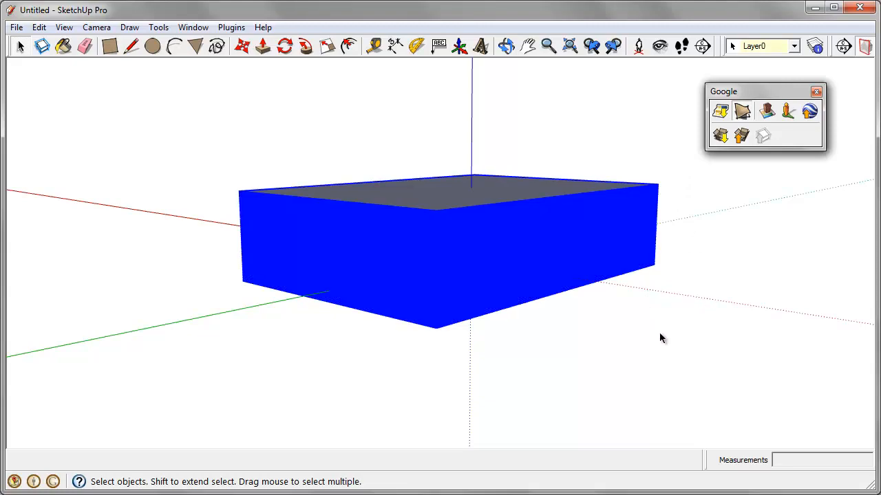
pyautogui.press('Delete')
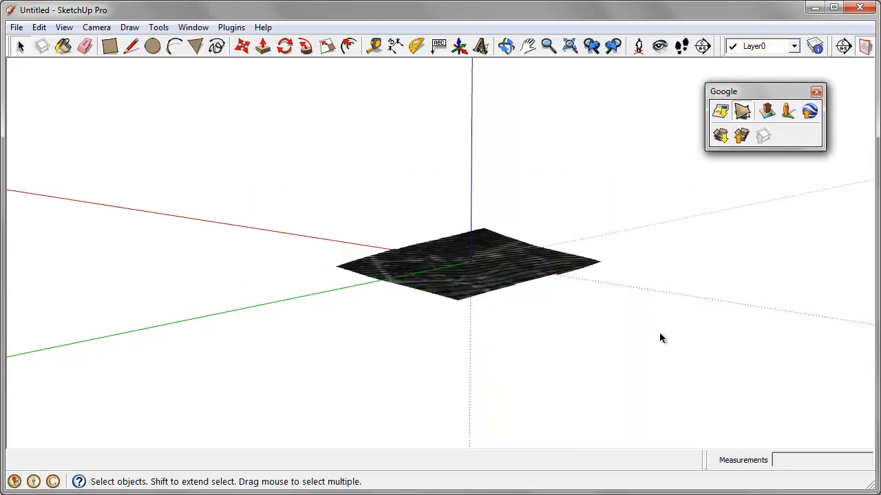
# Step: Examine the contour lines across the aerial-textured terrain, both close up and over the full site
pyautogui.moveTo(574, 299); pyautogui.dragTo(399, 448, button='middle')
pyautogui.scroll(5, 421, 272)
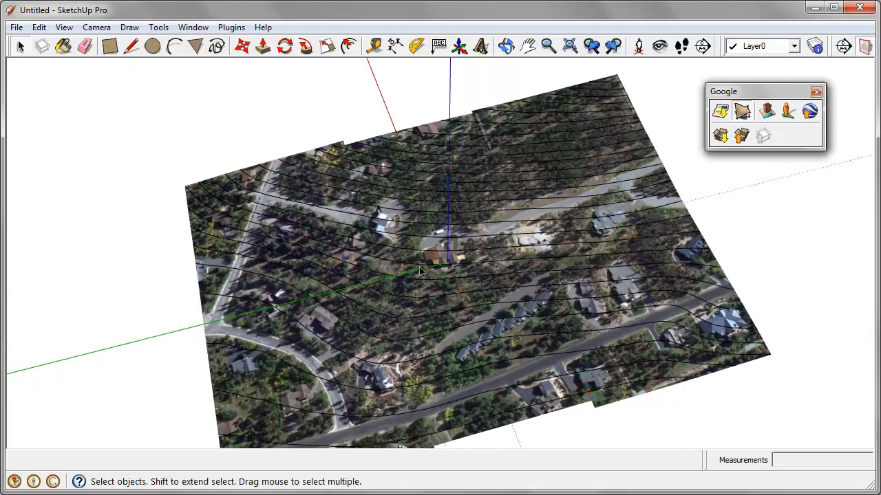
pyautogui.scroll(3, 421, 272)
pyautogui.moveTo(421, 271); pyautogui.dragTo(81, 172, button='middle')
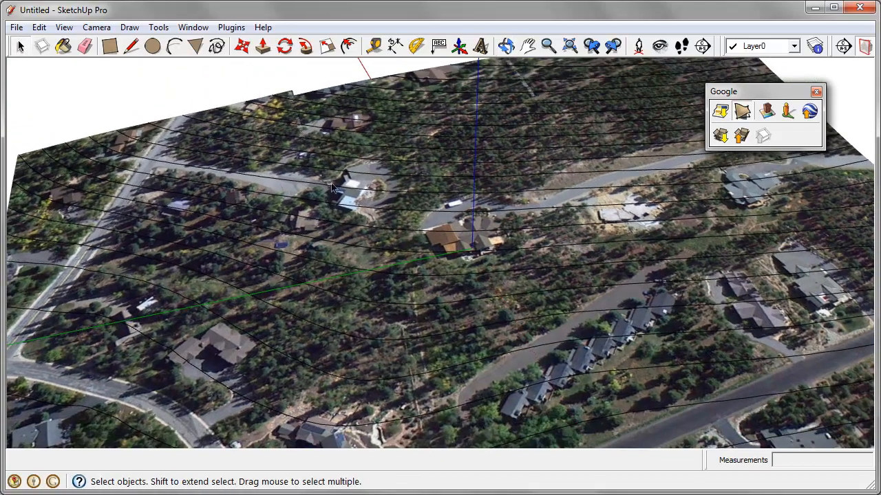
pyautogui.scroll(-5, 332, 188)
pyautogui.moveTo(333, 190); pyautogui.dragTo(453, 240, button='middle')
pyautogui.moveTo(539, 144)
pyautogui.mouseDown(button='middle')
pyautogui.moveTo(550, 153)
pyautogui.moveTo(543, 155)
pyautogui.mouseUp(button='middle')
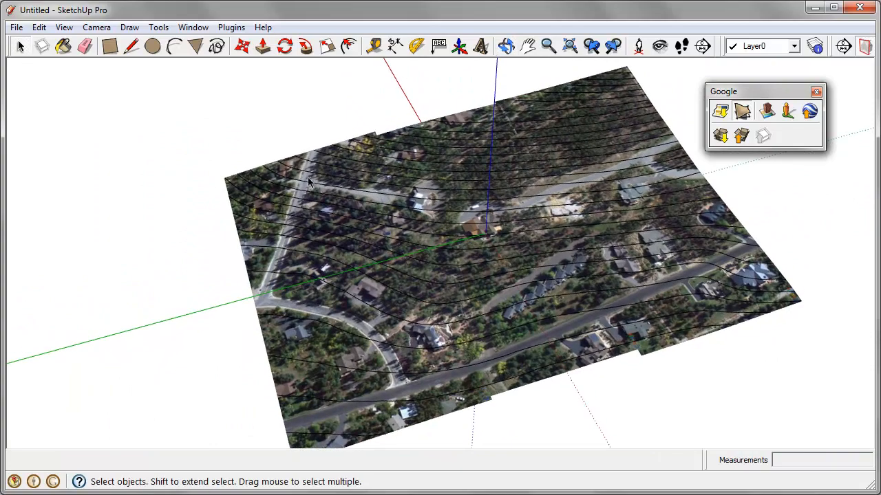
# Step: Hide the Google Earth Terrain layer to isolate the contour lines
pyautogui.click(192, 28)
pyautogui.click(210, 130)
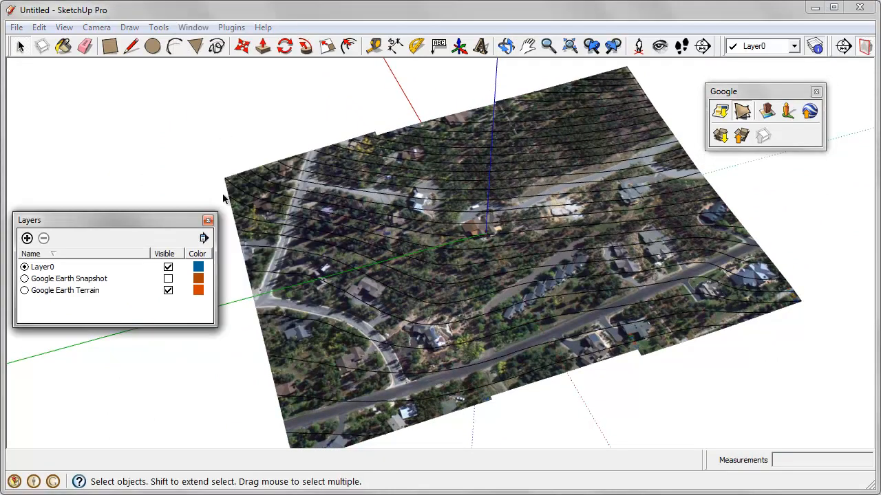
pyautogui.click(168, 291)
pyautogui.moveTo(488, 257); pyautogui.dragTo(601, 261, button='middle')
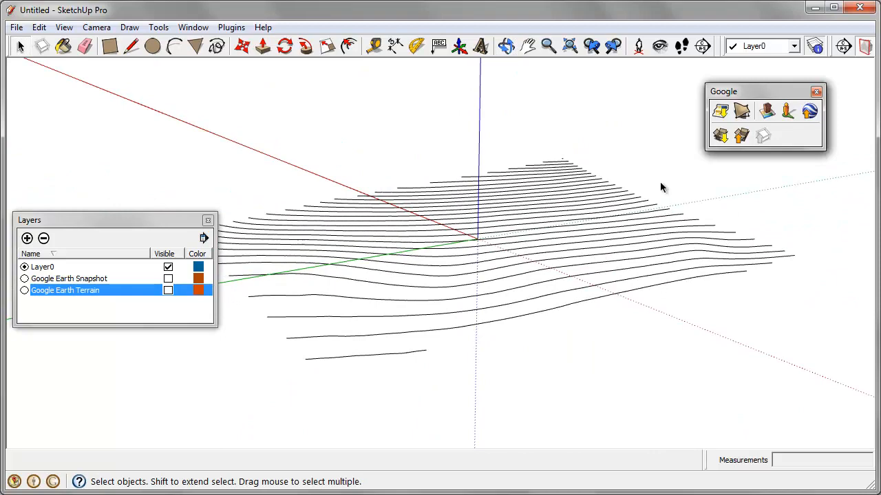
# Step: Set up a 3D model export with the AutoCAD DWG File (*.dwg) type, and cancel without exporting
pyautogui.click(17, 27)
pyautogui.moveTo(59, 258)
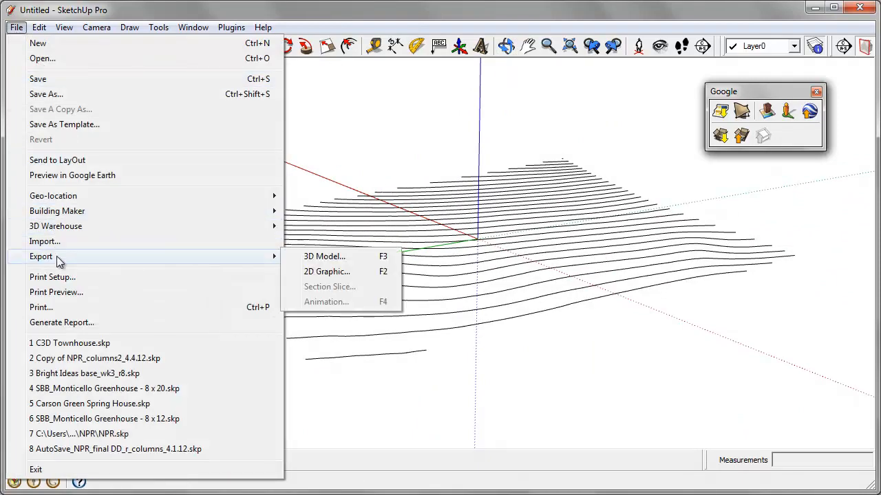
pyautogui.click(357, 262)
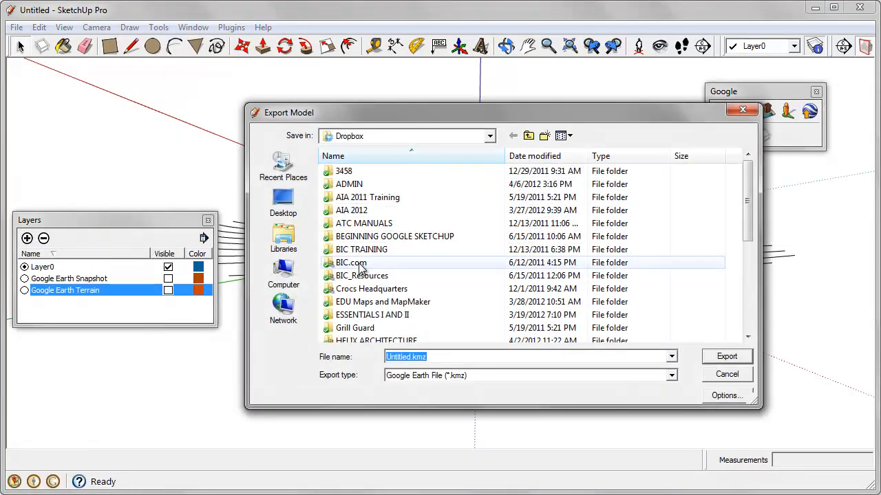
pyautogui.click(459, 377)
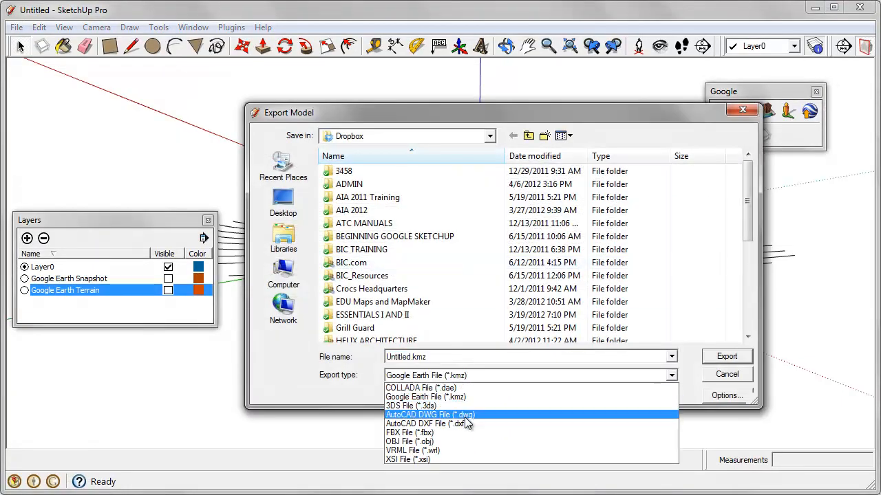
pyautogui.click(441, 415)
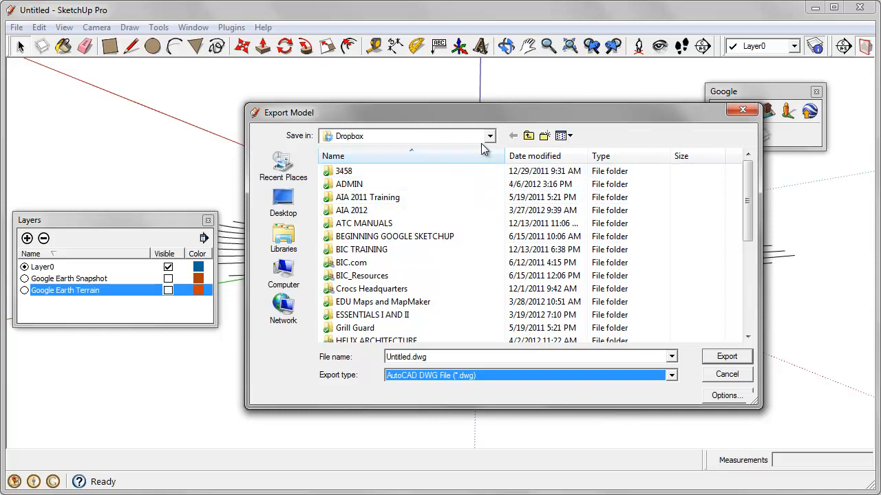
pyautogui.click(747, 377)
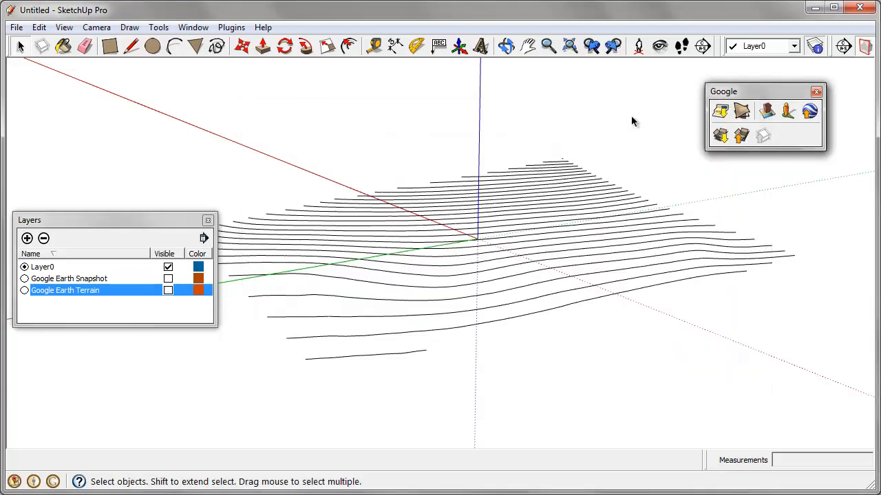
# Step: Show the contour lines in the standard Top view with parallel projection, zoomed to their full extents
pyautogui.moveTo(628, 193); pyautogui.dragTo(507, 244, button='middle')
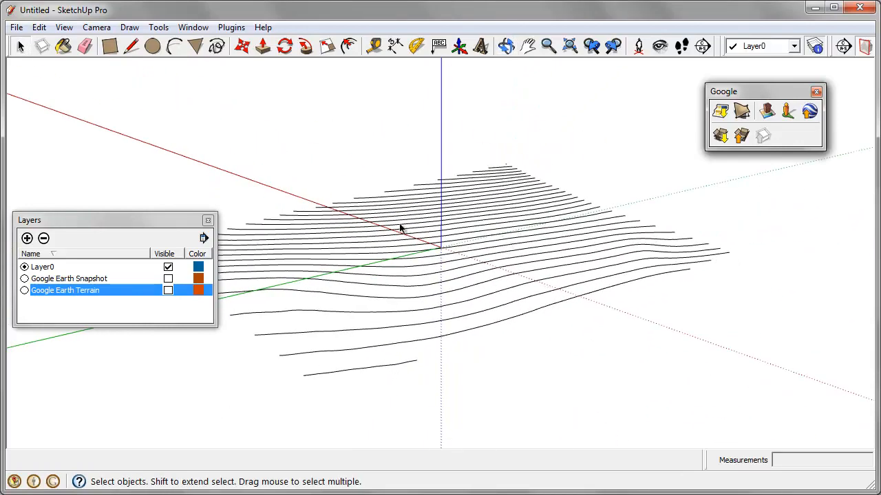
pyautogui.click(95, 28)
pyautogui.moveTo(177, 73)
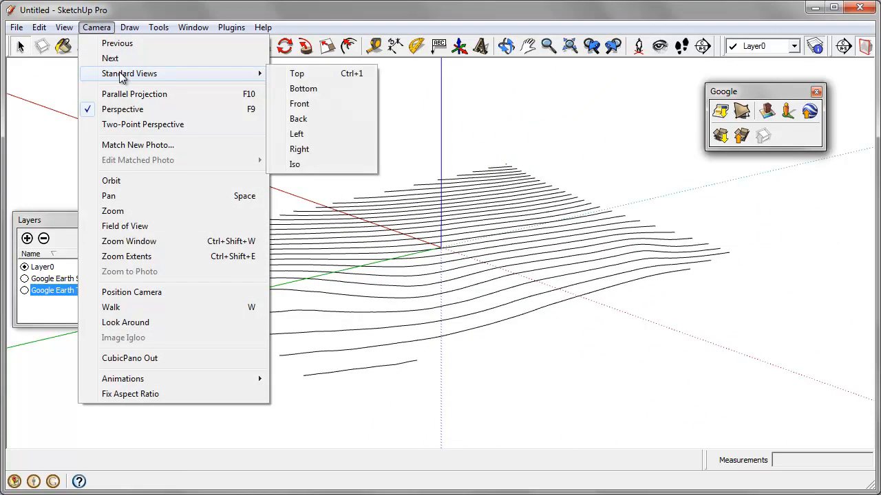
pyautogui.click(321, 73)
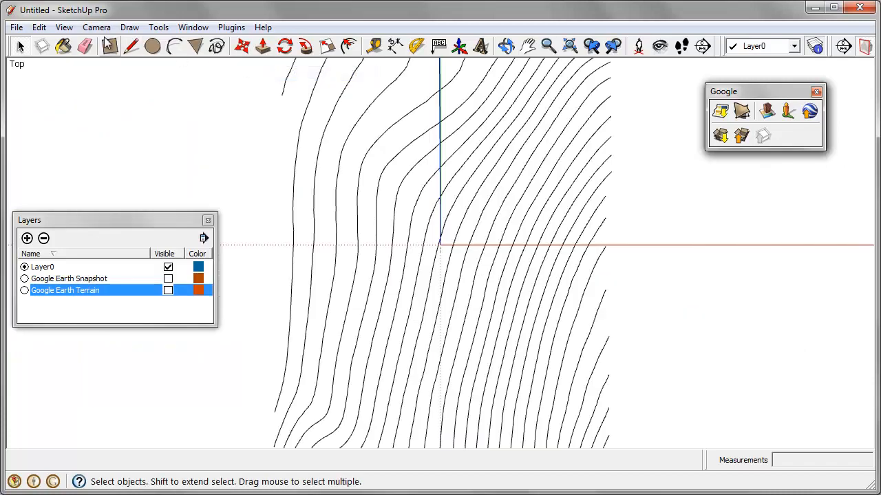
pyautogui.click(100, 28)
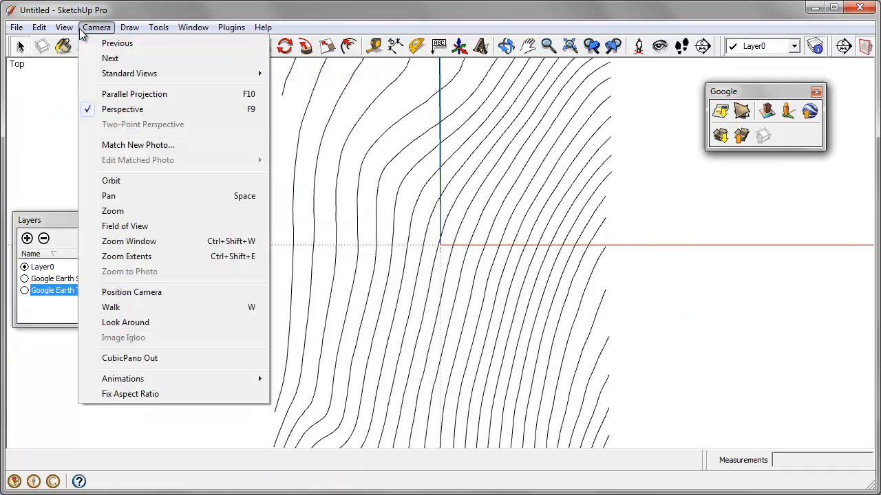
pyautogui.click(121, 94)
pyautogui.scroll(-2, 413, 276)
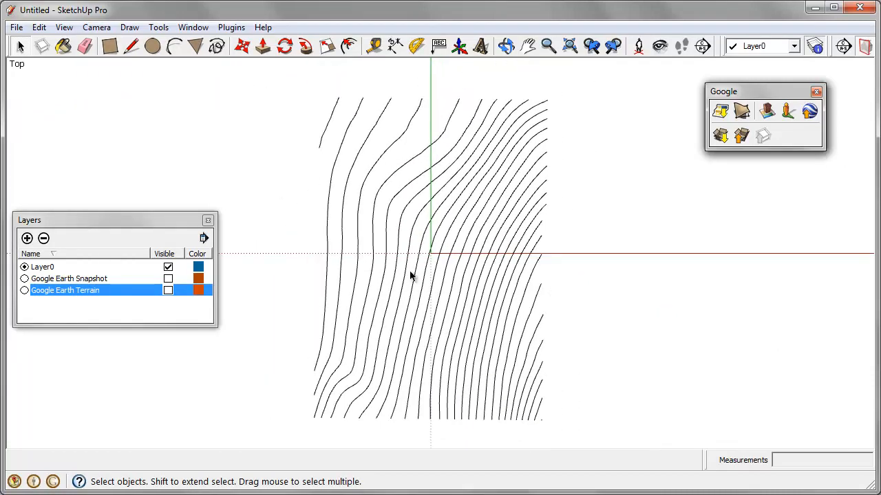
pyautogui.click(569, 44)
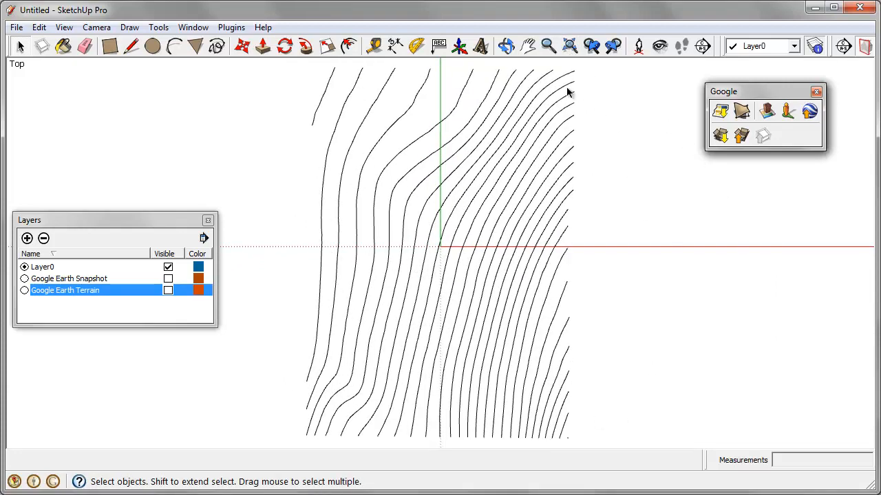
# Step: Set up a 2D graphic export of the top-view contours with the AutoCAD DWG File (*.dwg) type
pyautogui.click(16, 27)
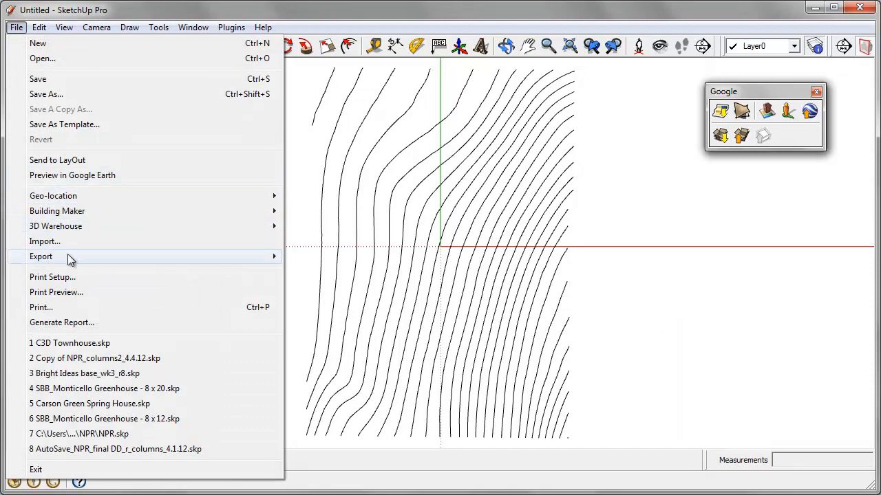
pyautogui.moveTo(216, 260)
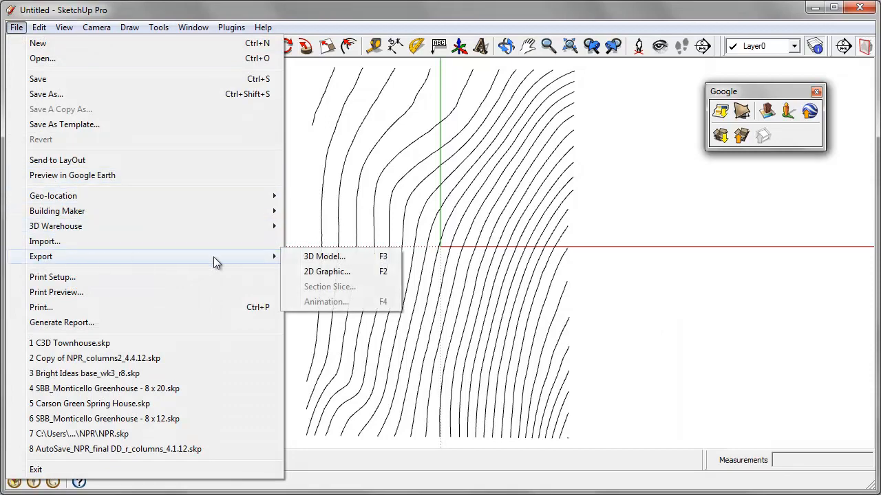
pyautogui.click(352, 272)
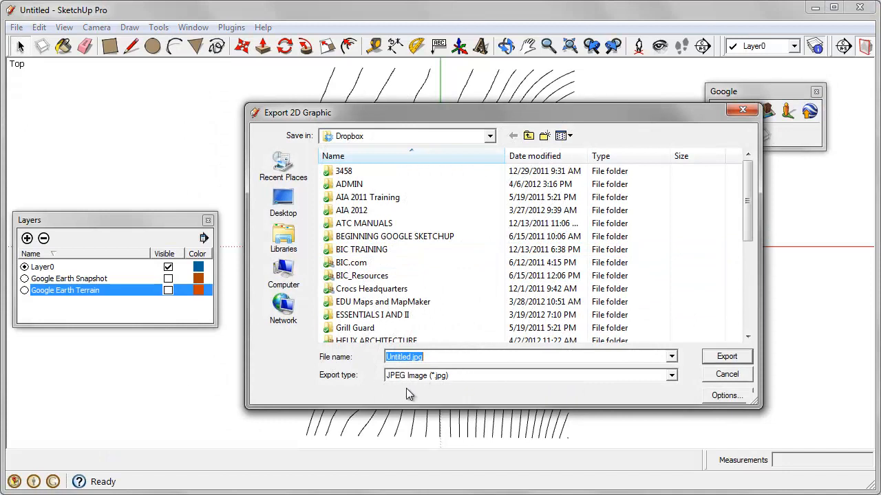
pyautogui.click(472, 375)
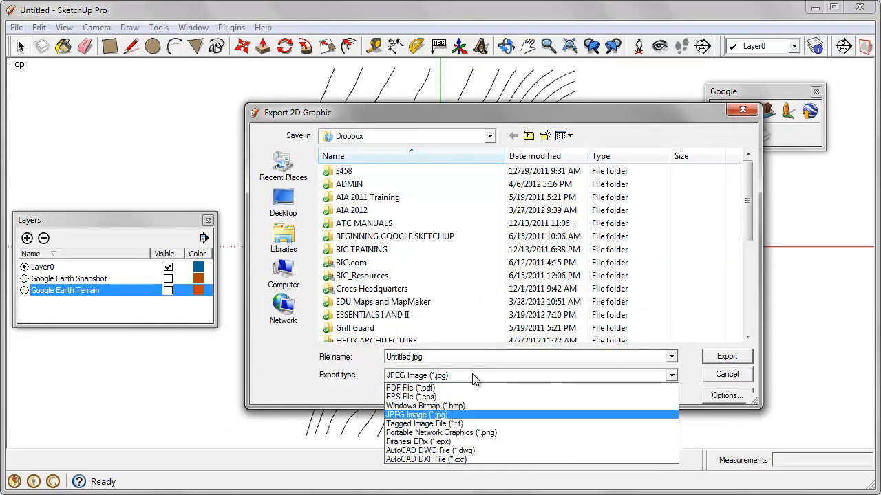
pyautogui.click(501, 452)
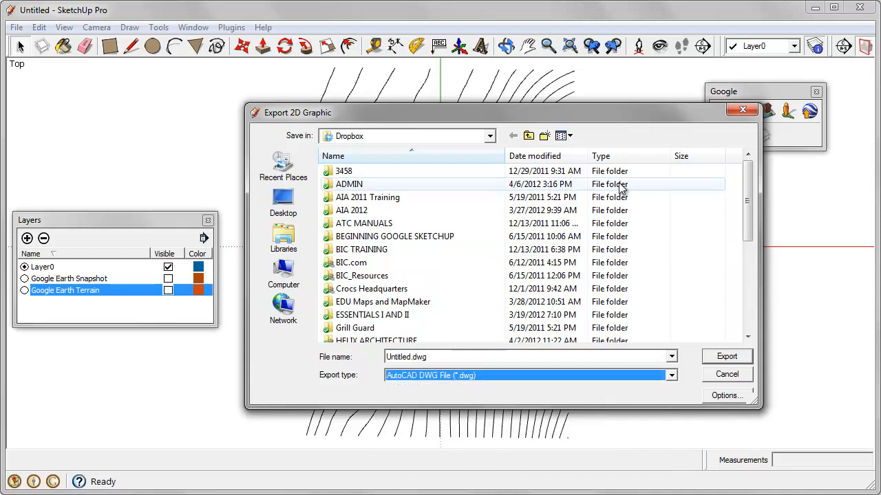
# Step: Review the DWG/DXF hidden line options for the 2D export, and cancel out without exporting
pyautogui.click(723, 398)
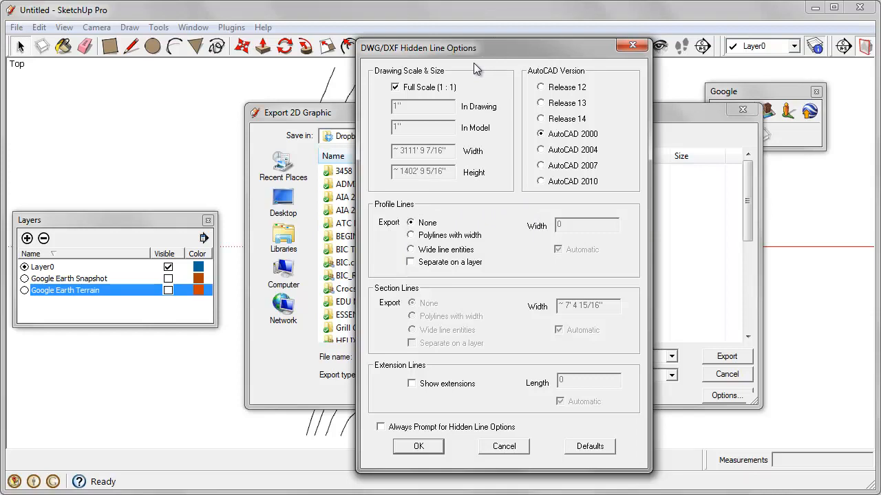
pyautogui.click(503, 444)
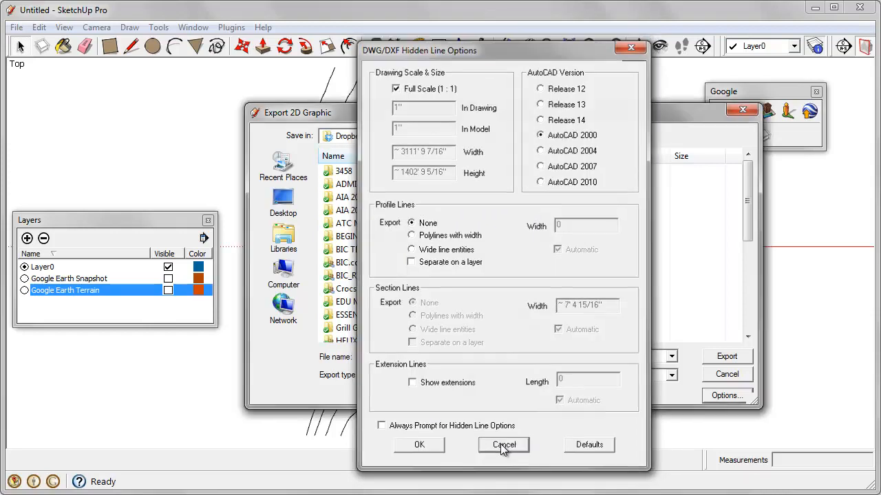
pyautogui.click(741, 374)
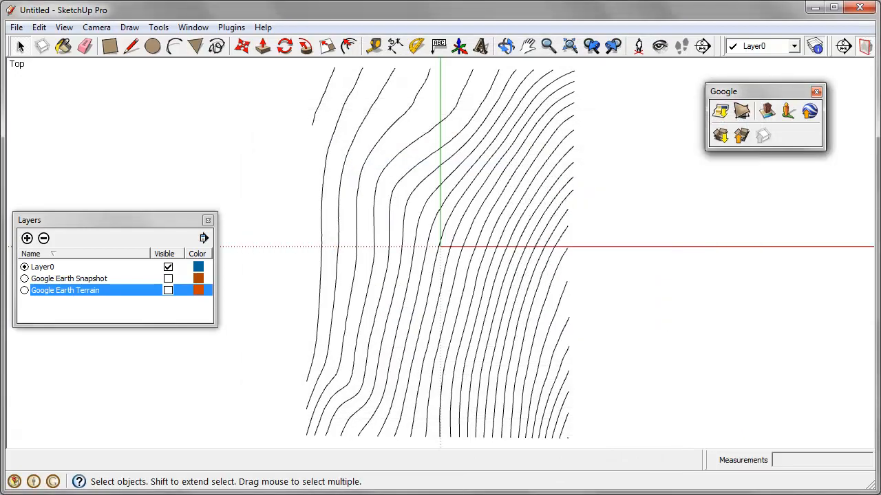